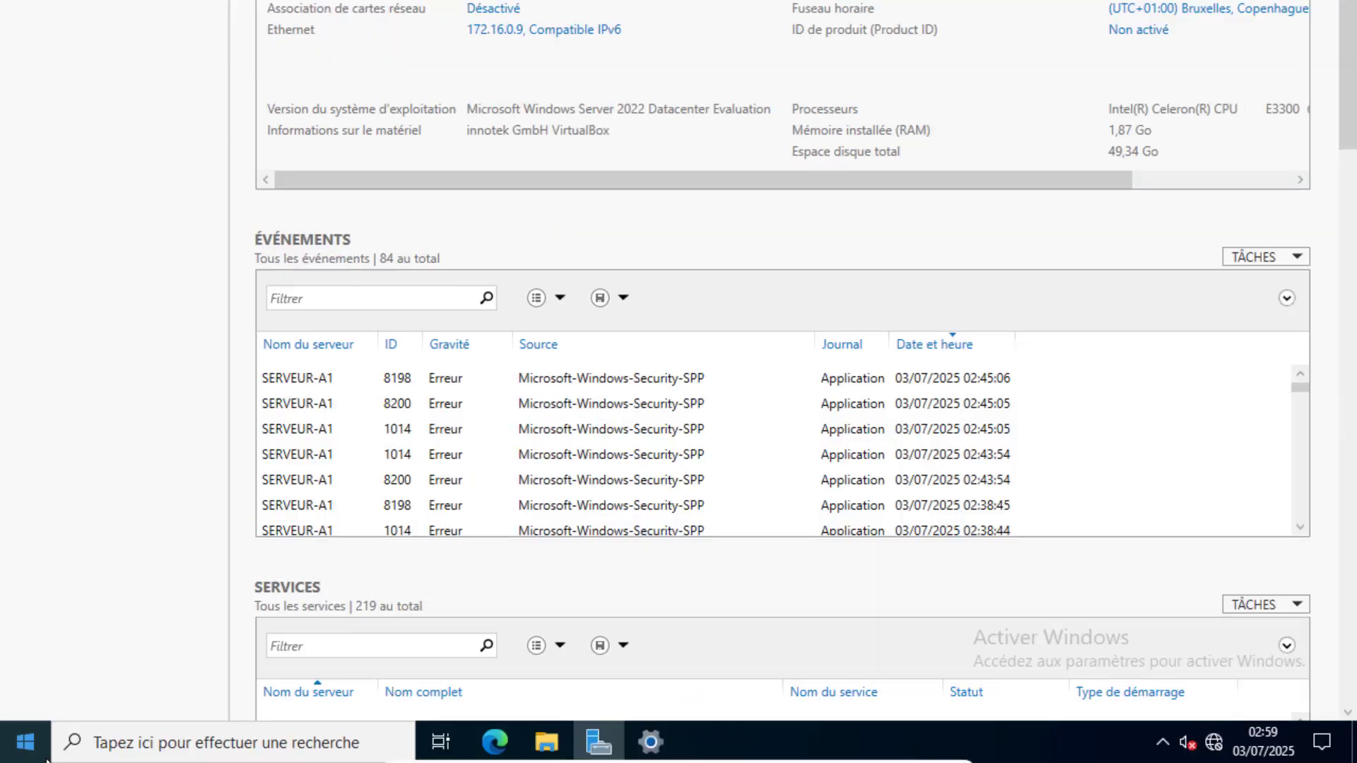
# Step: Run winver to check the installed Windows Server edition and version, and dismiss the resulting information dialog
pyautogui.click(109, 742)
pyautogui.write('w')
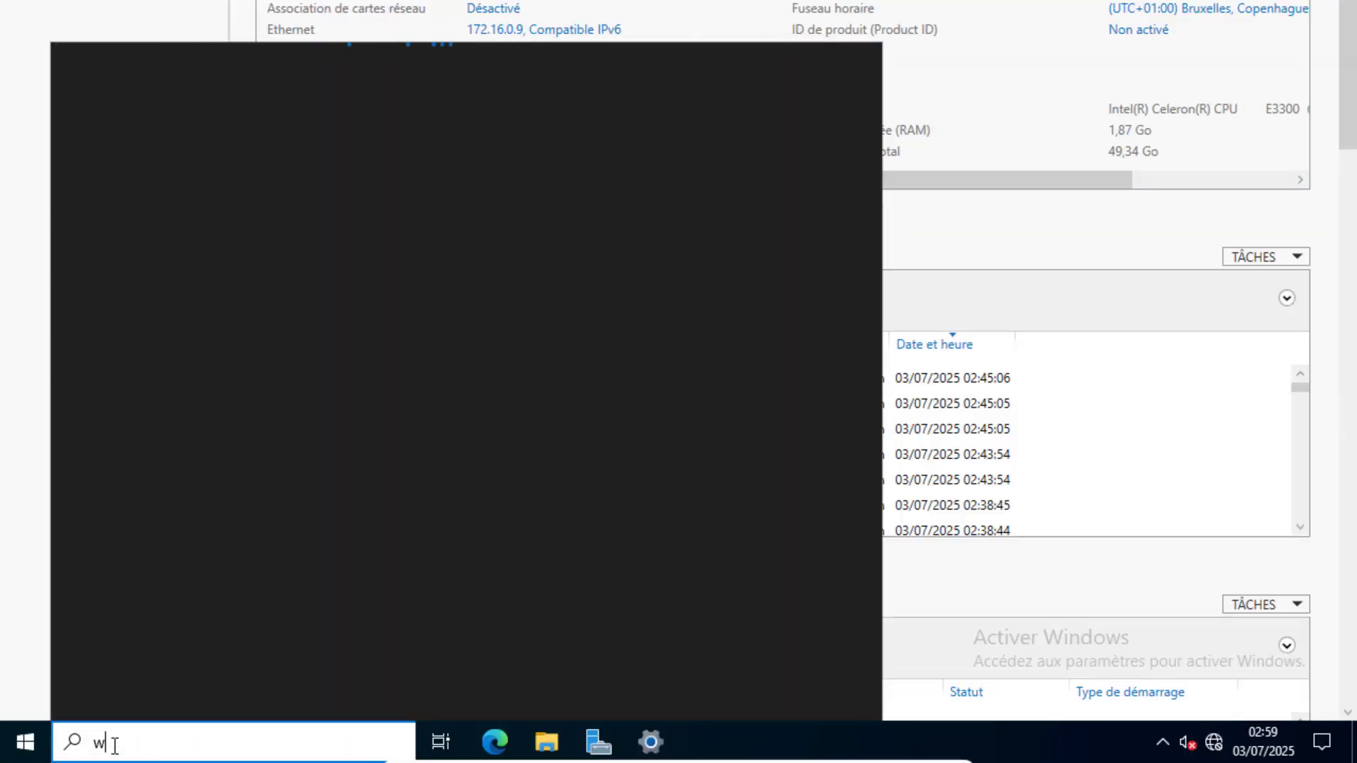
pyautogui.write('inver')
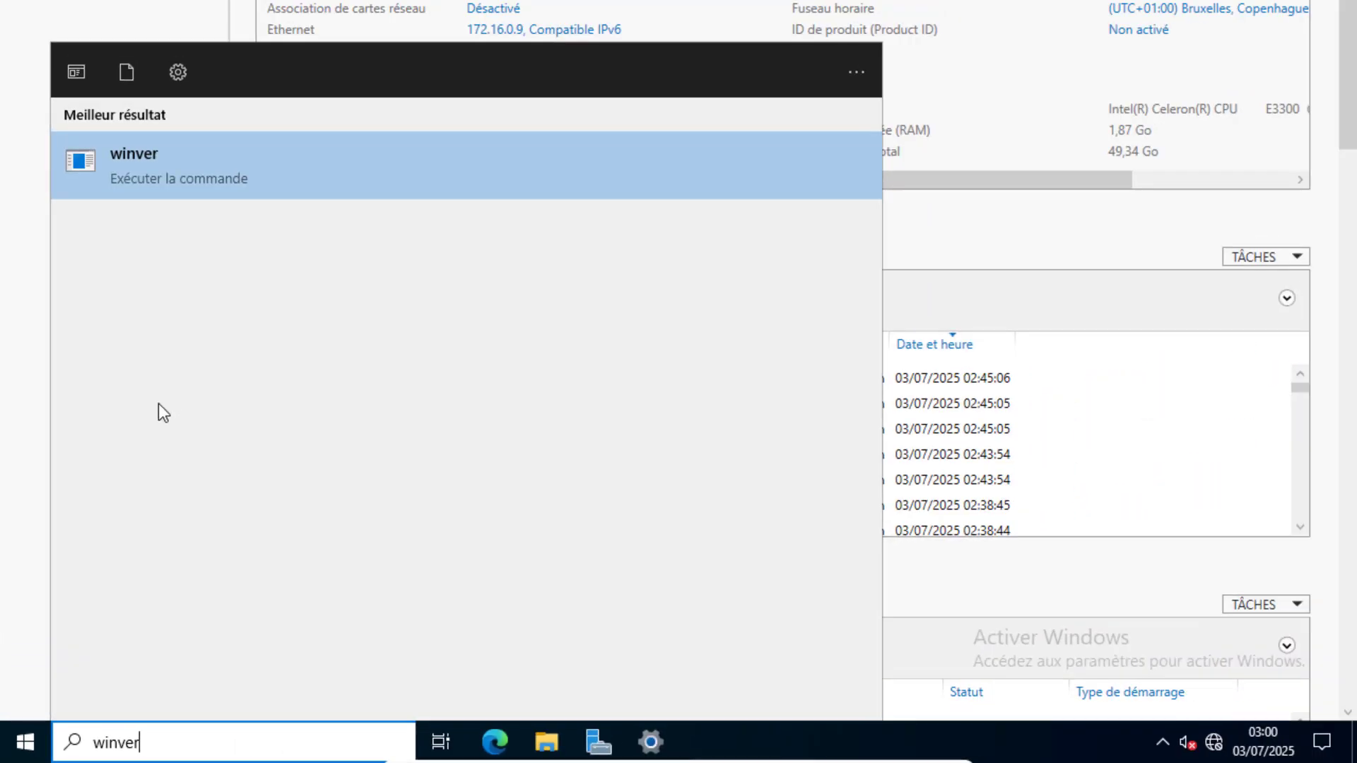
pyautogui.click(172, 191)
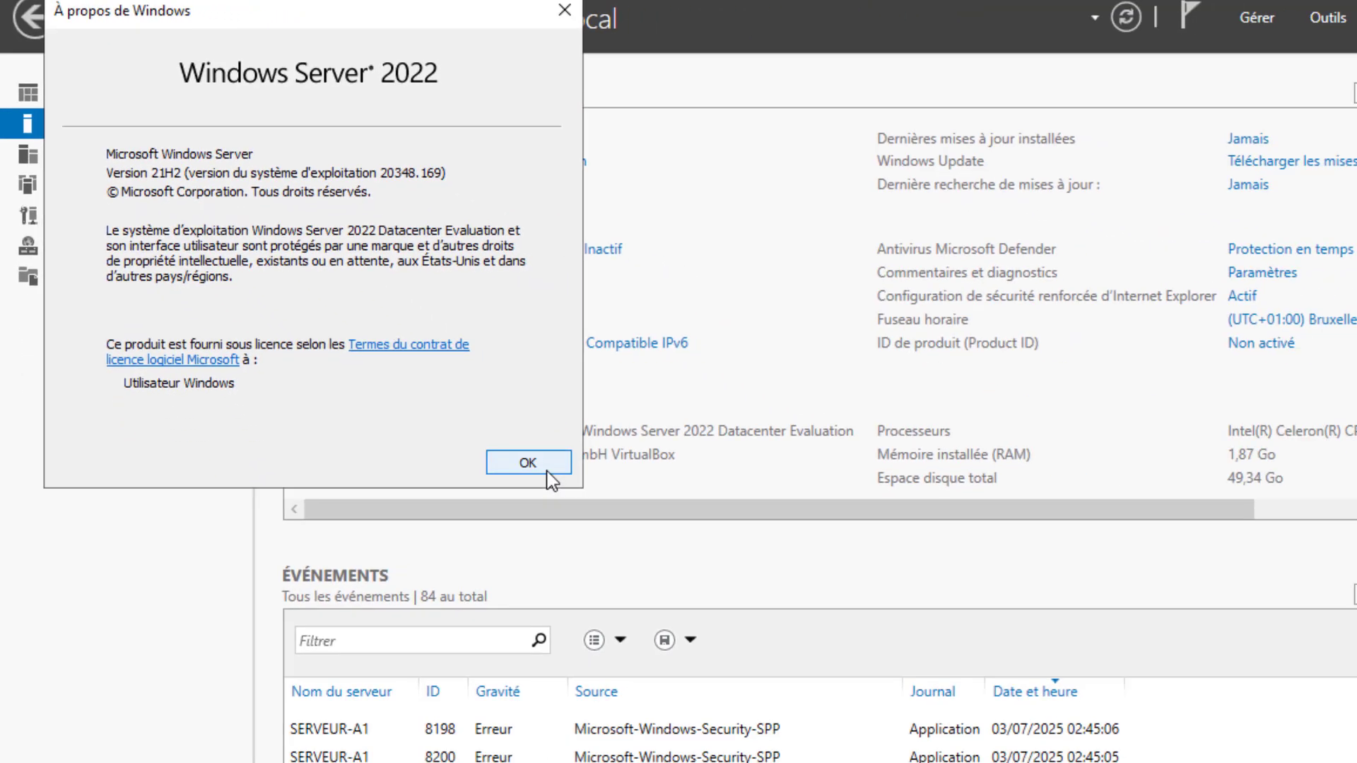
pyautogui.click(548, 471)
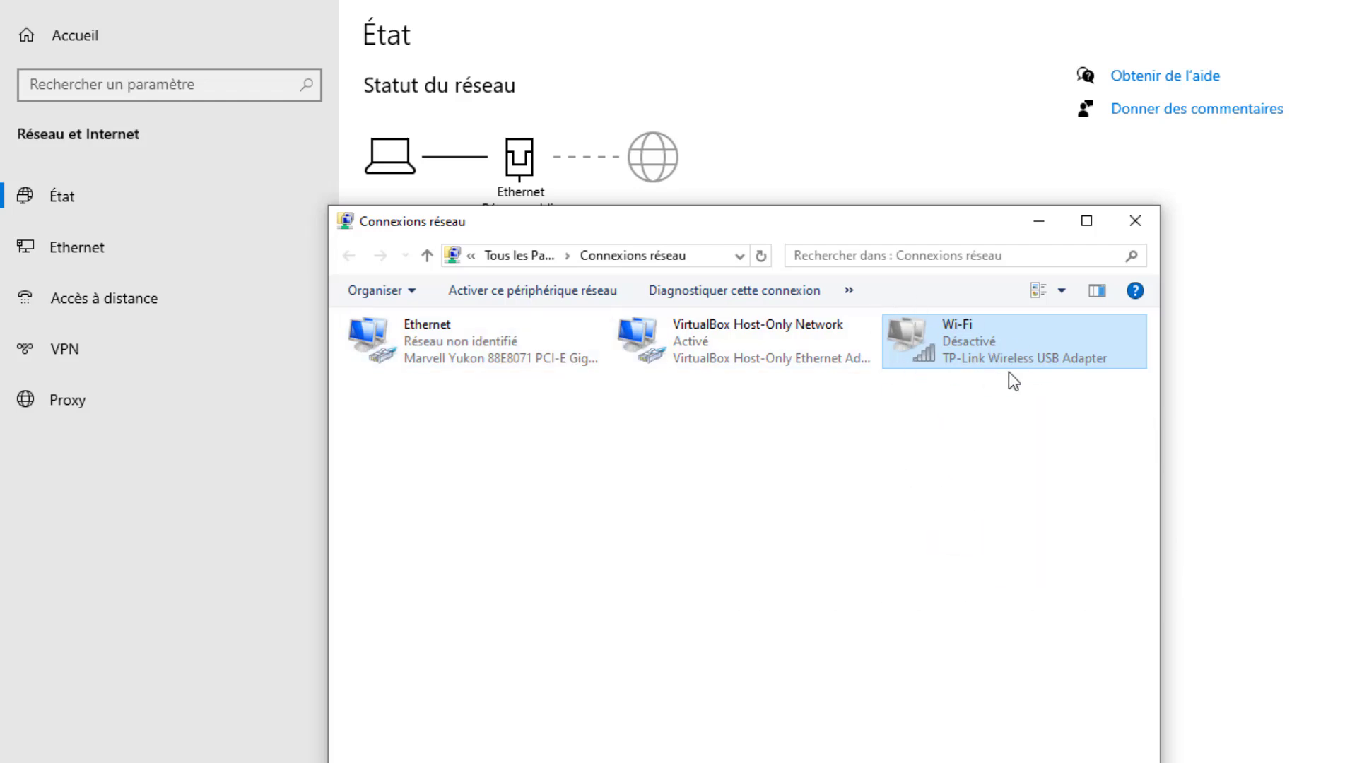
# Step: Try to enable the disabled TP-Link Wi-Fi adapter in the network connections, and minimise that window
pyautogui.rightClick(954, 335)
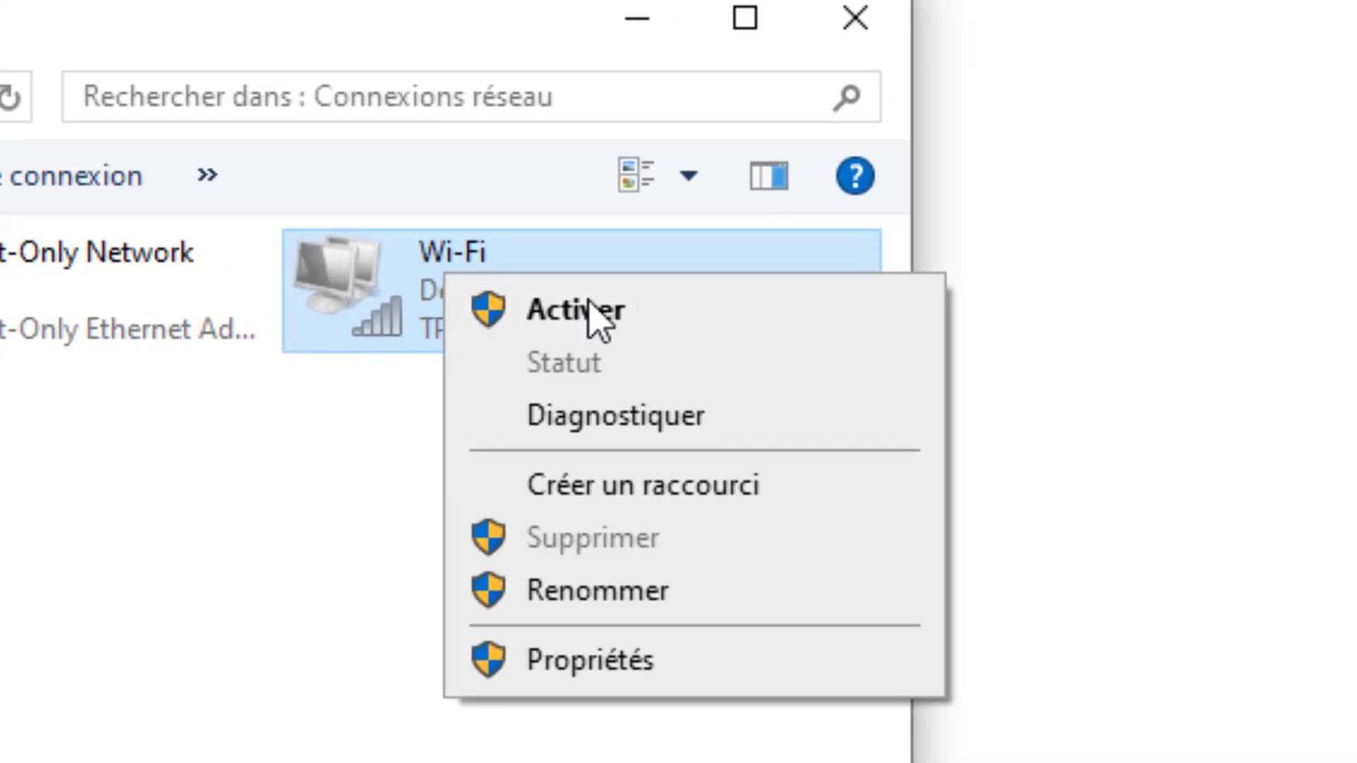
pyautogui.click(1020, 349)
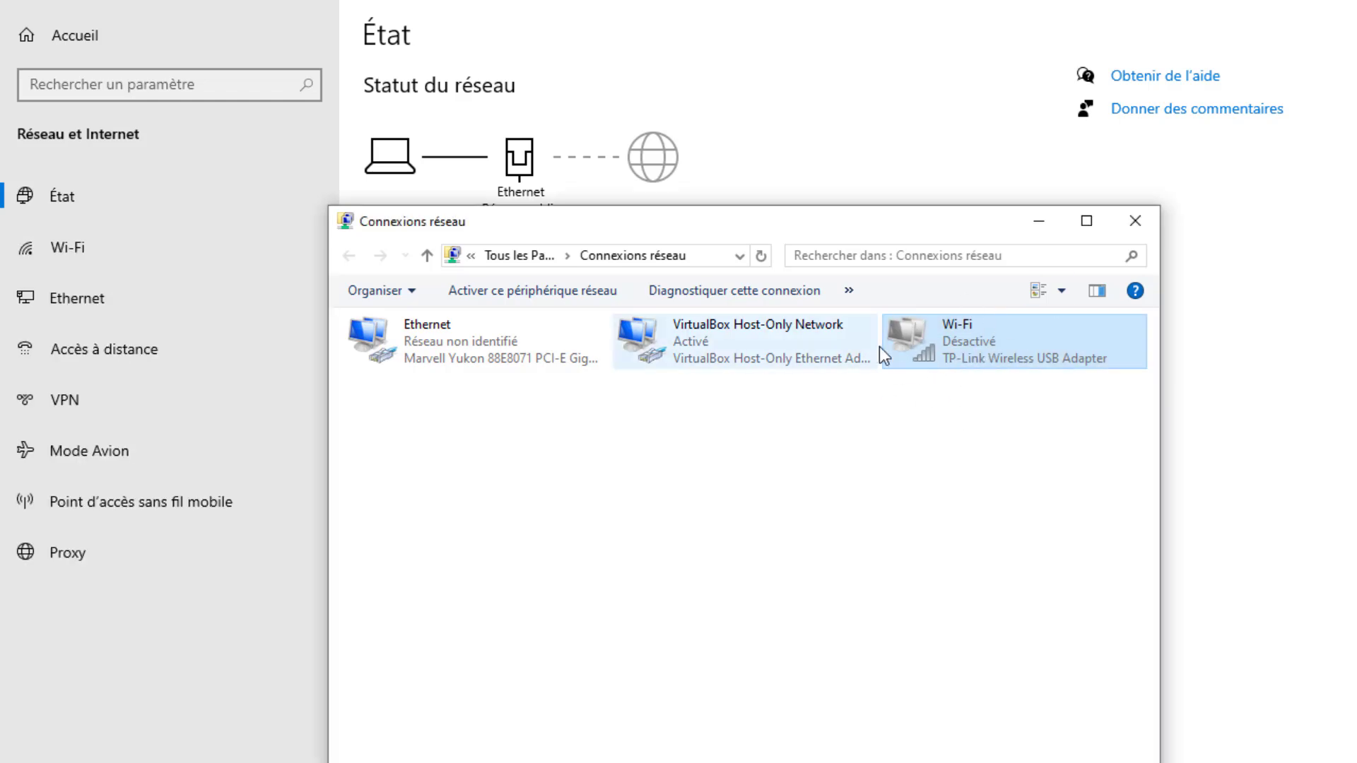
pyautogui.click(1038, 221)
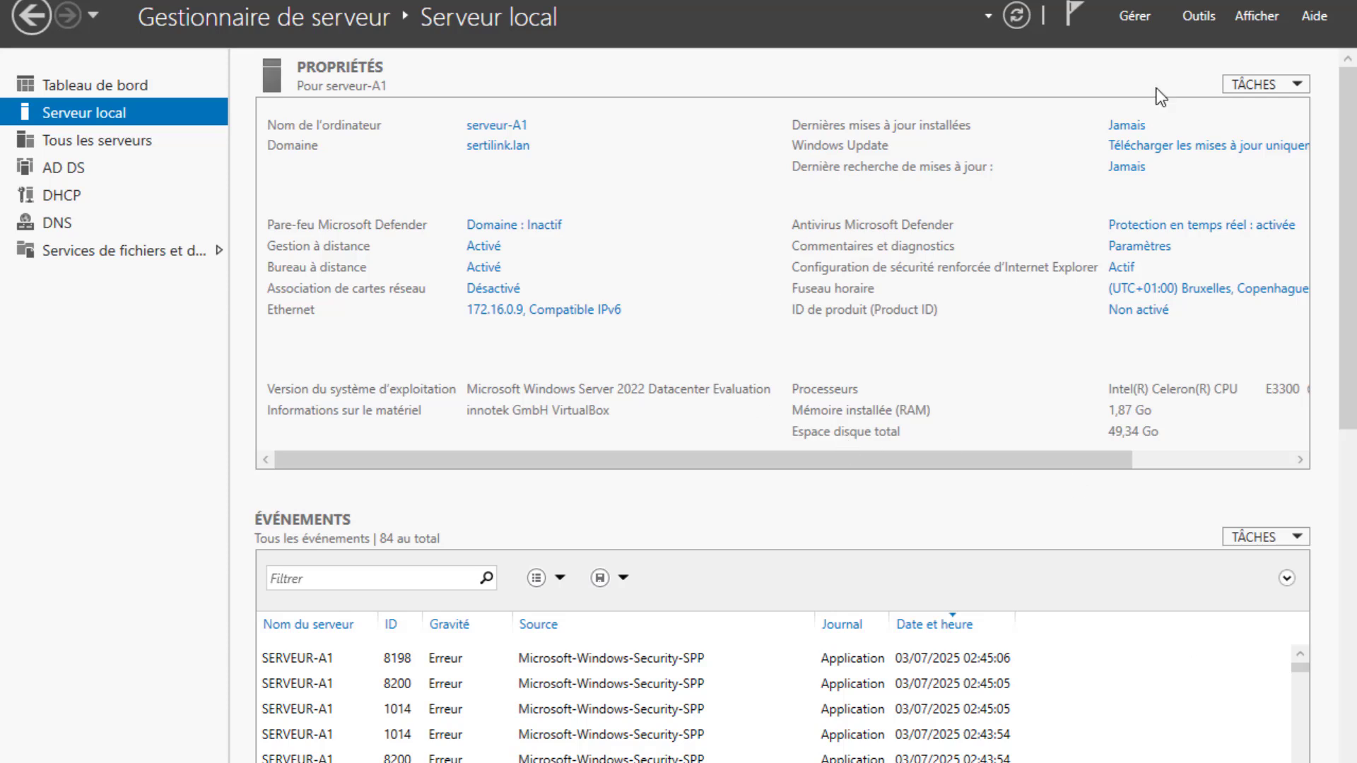
# Step: Start adding roles and features on serveur-A1.sertilink.lan, proceeding to the feature selection without adding any server role
pyautogui.click(1136, 16)
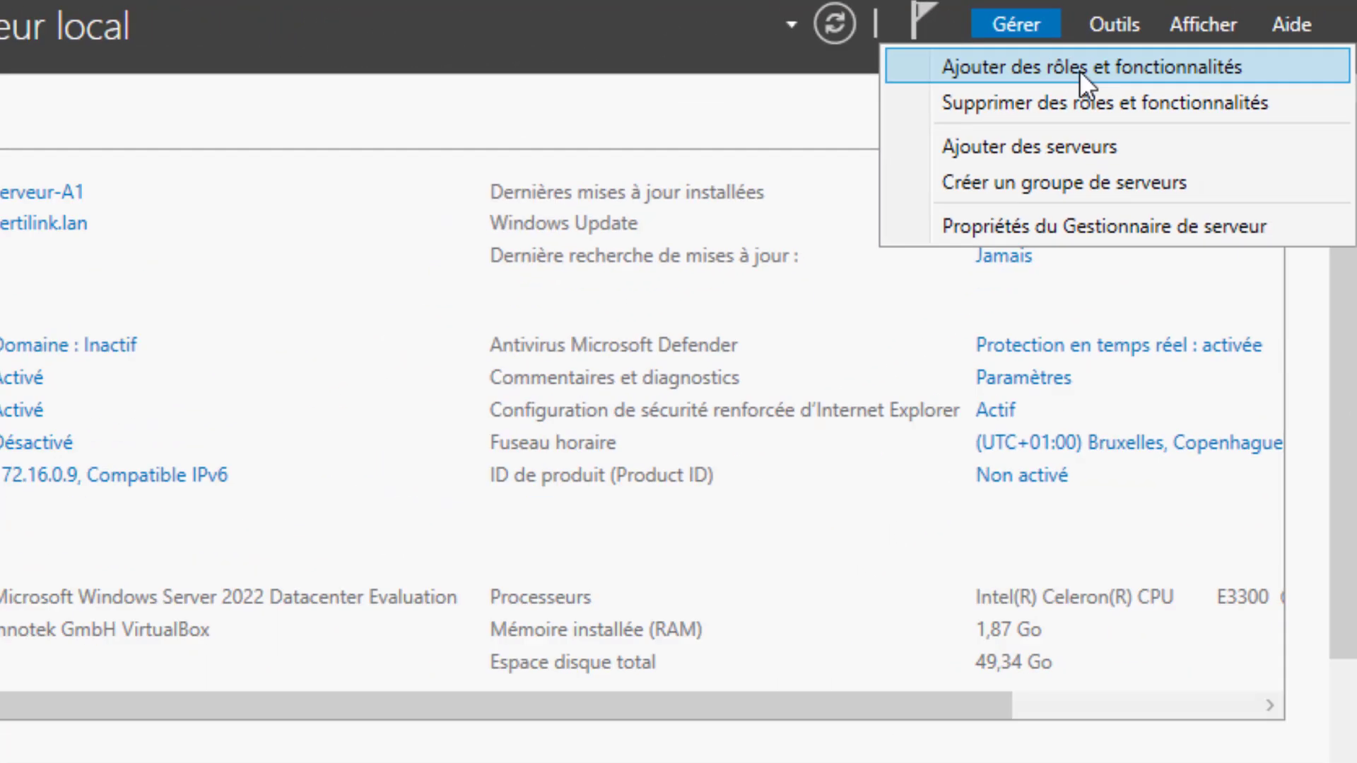
pyautogui.click(1108, 74)
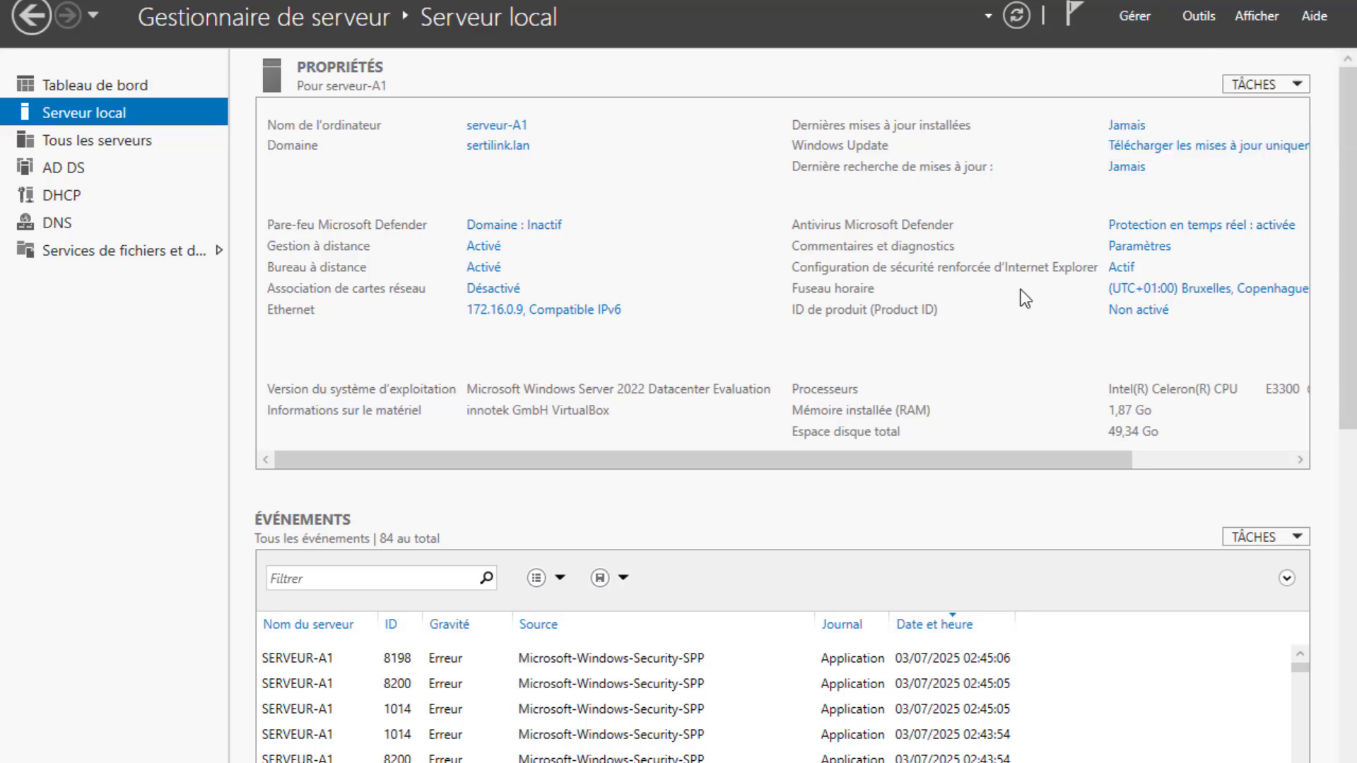
pyautogui.click(773, 720)
pyautogui.click(776, 720)
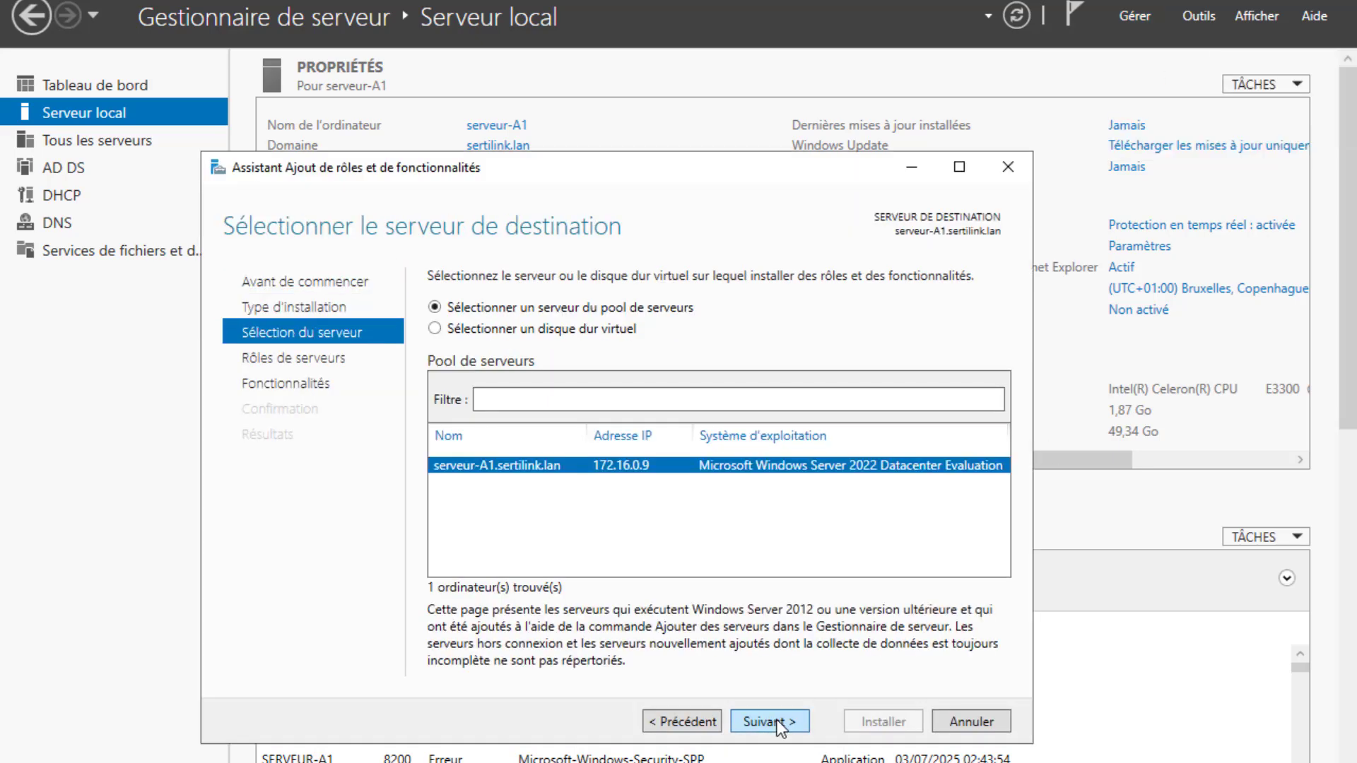
pyautogui.click(778, 719)
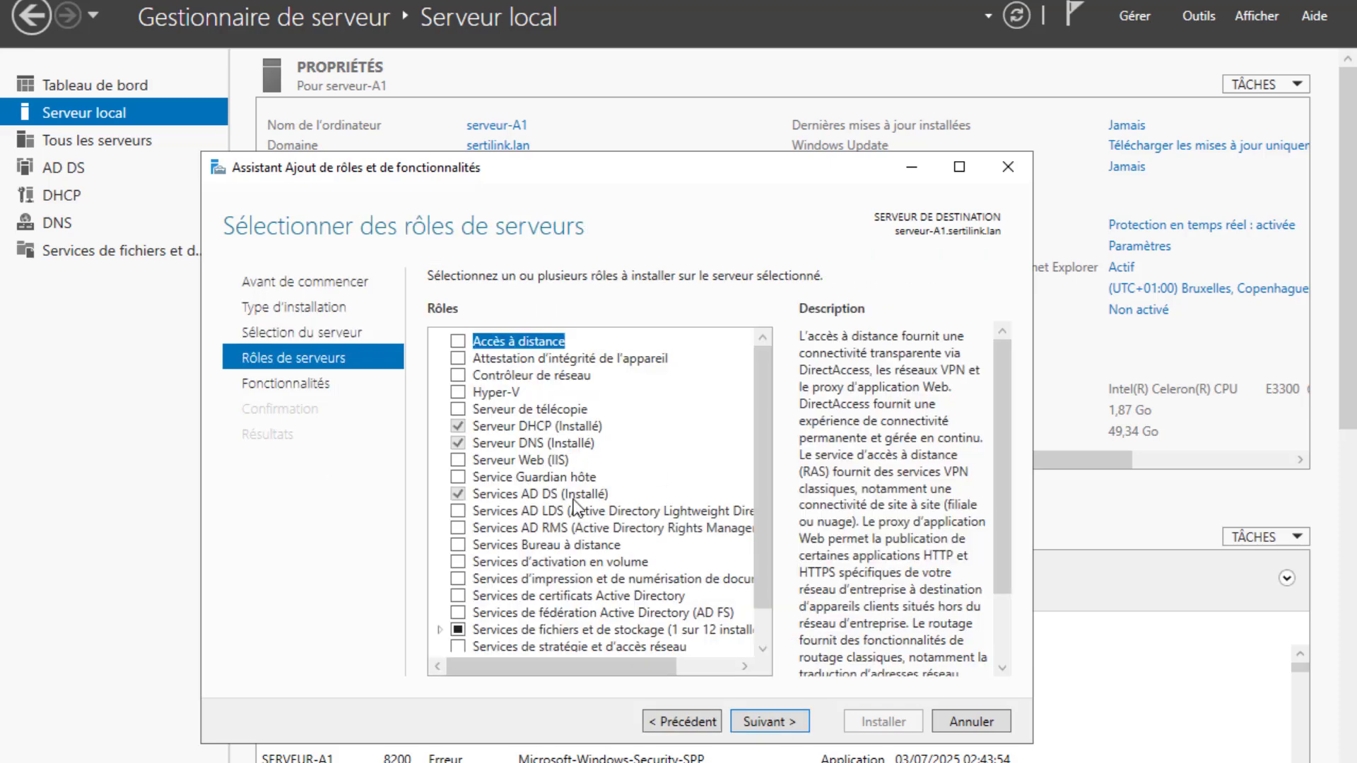
pyautogui.click(790, 724)
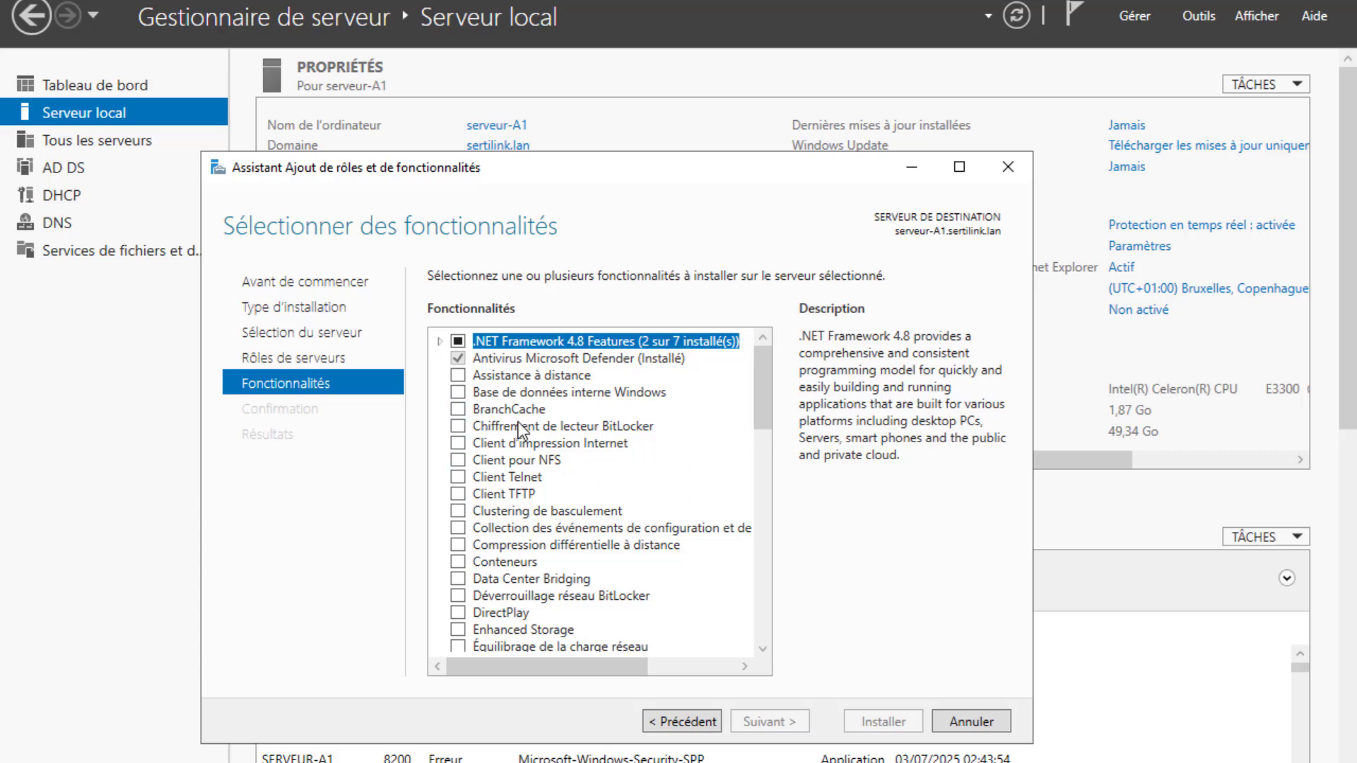
# Step: Maximise the wizard and select the "Service de réseau local sans fil" feature for installation
pyautogui.click(960, 167)
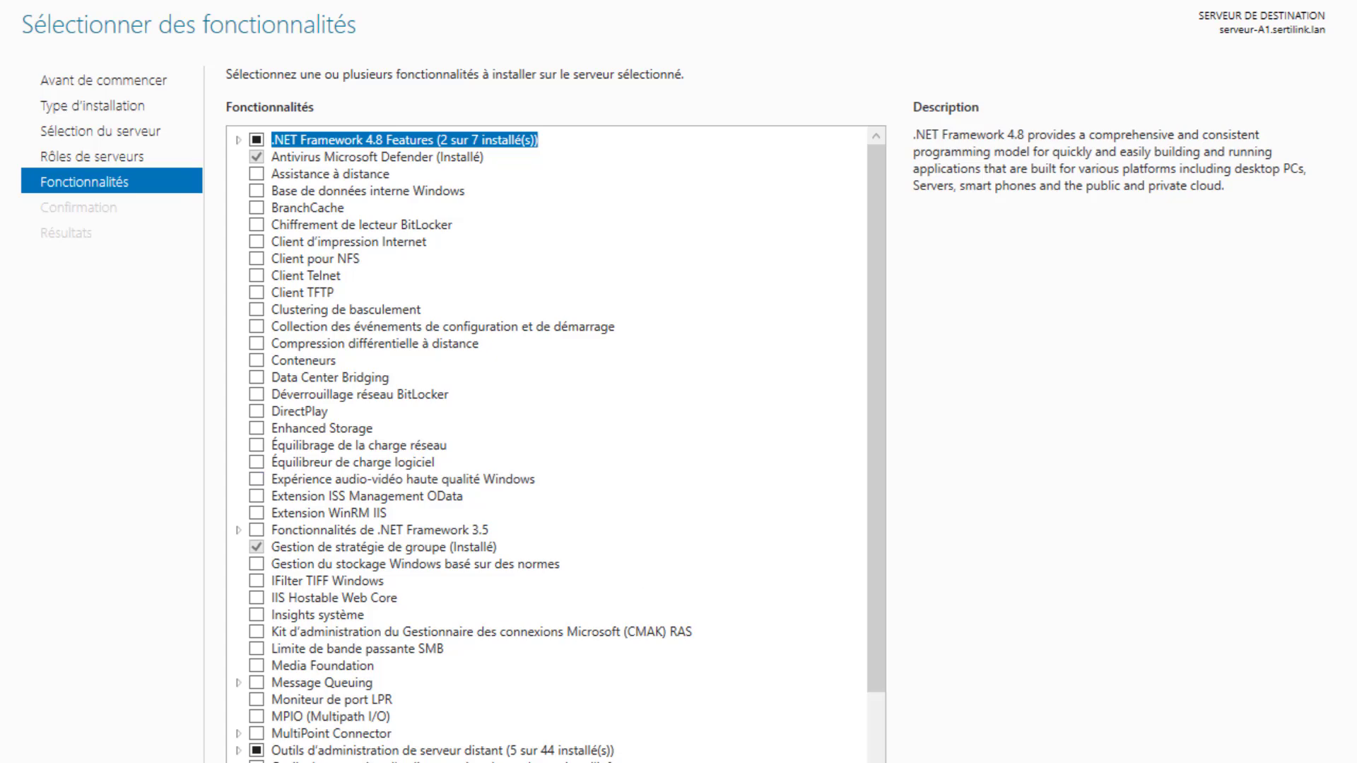
pyautogui.scroll(-4, 669, 724)
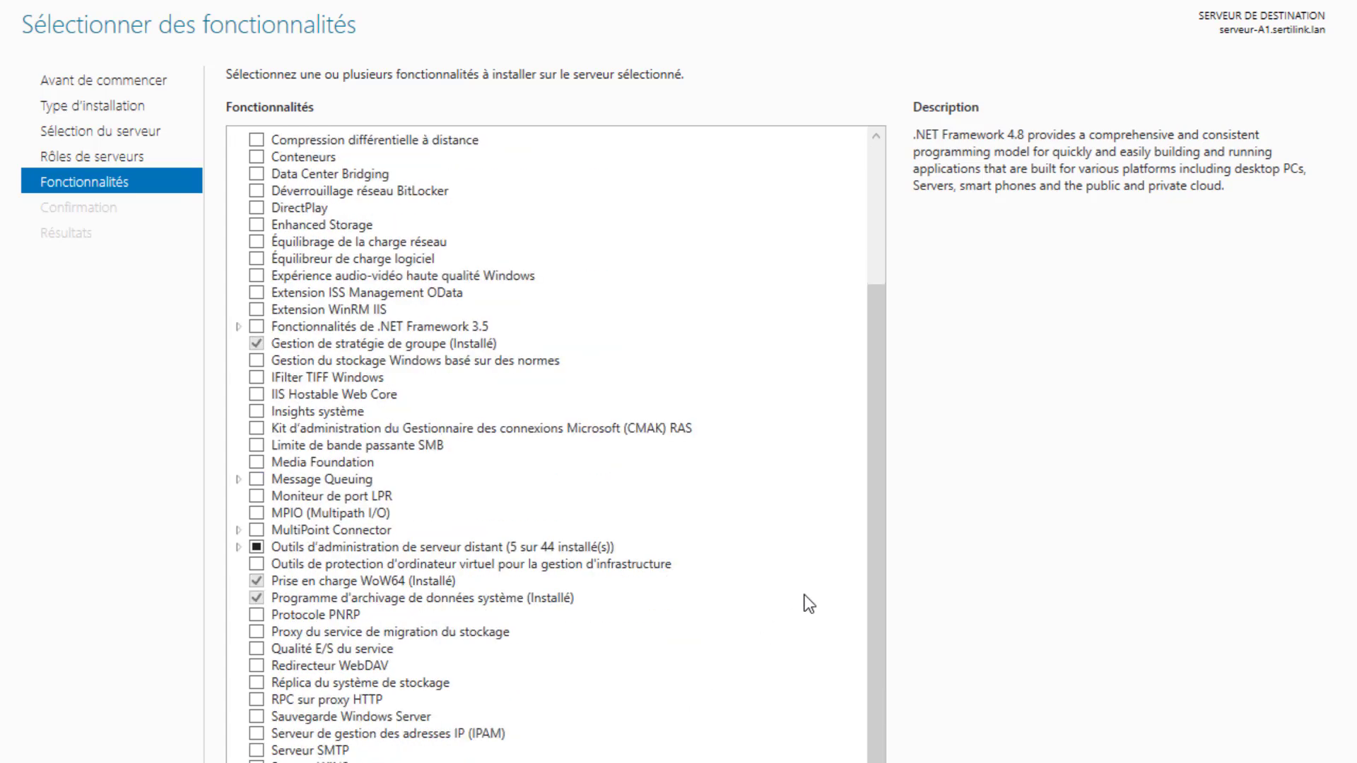
pyautogui.scroll(-2, 699, 668)
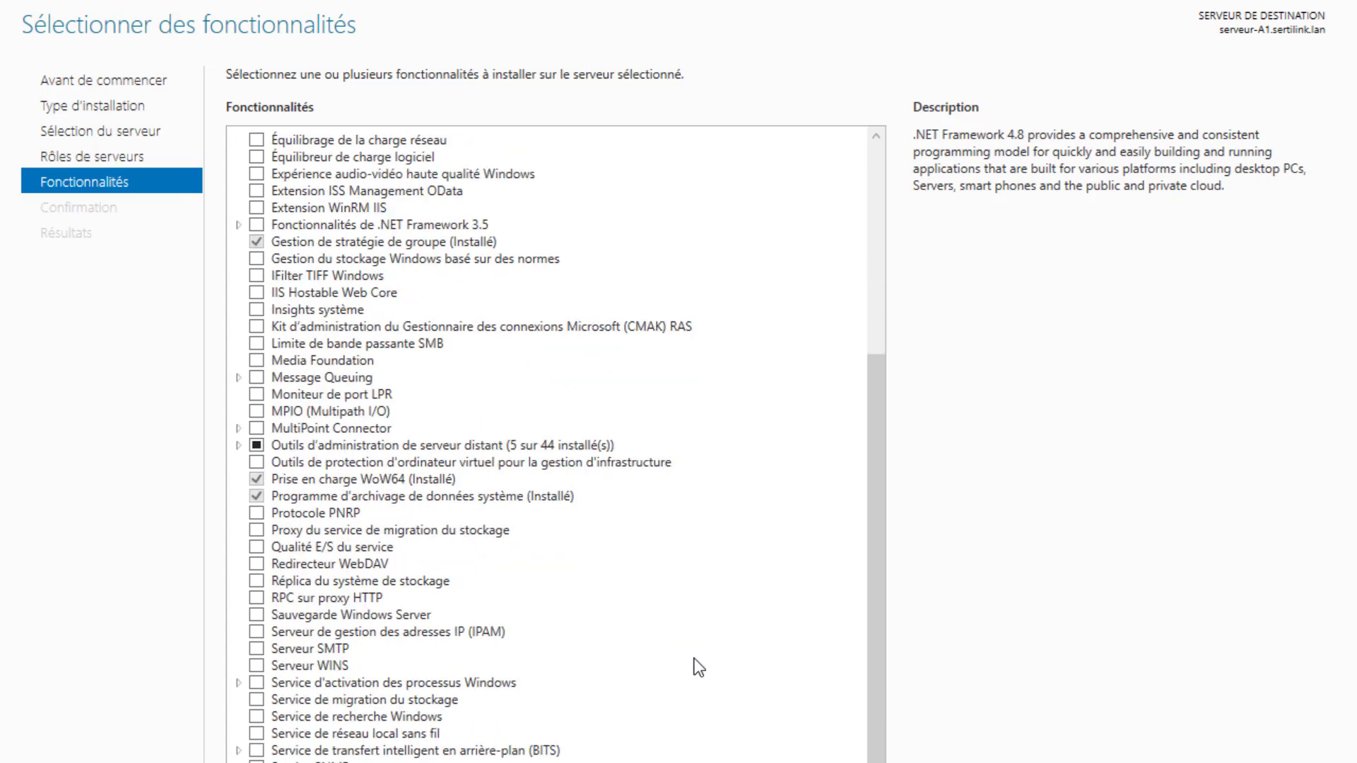
pyautogui.scroll(-1, 698, 667)
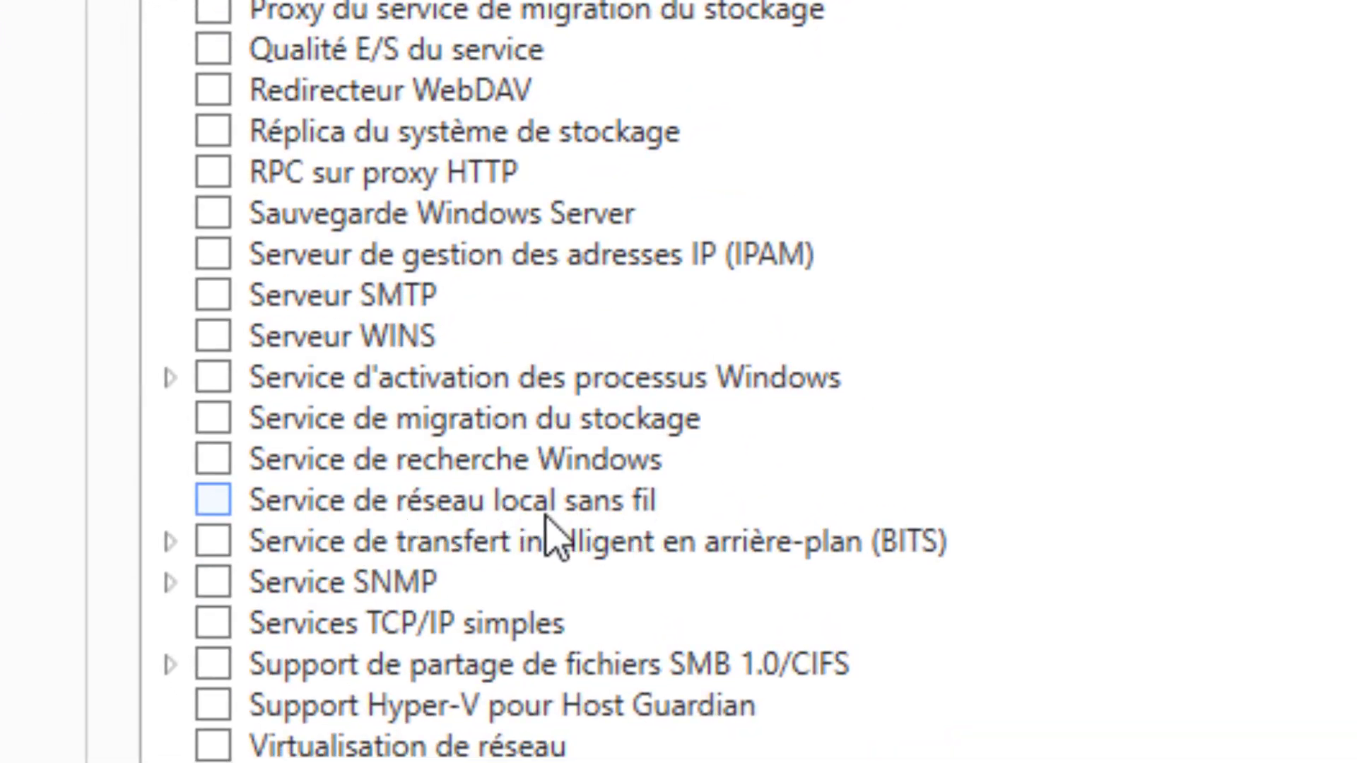
pyautogui.click(218, 503)
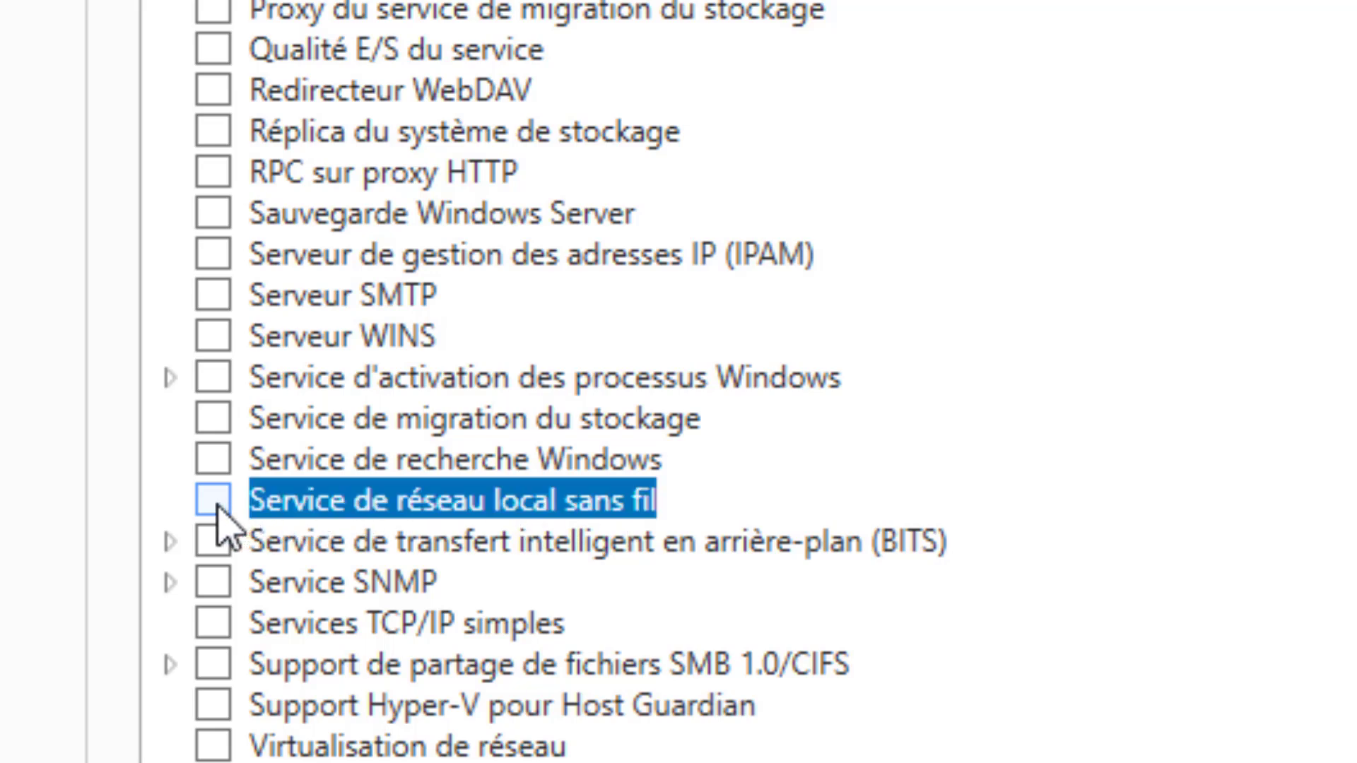
pyautogui.click(216, 503)
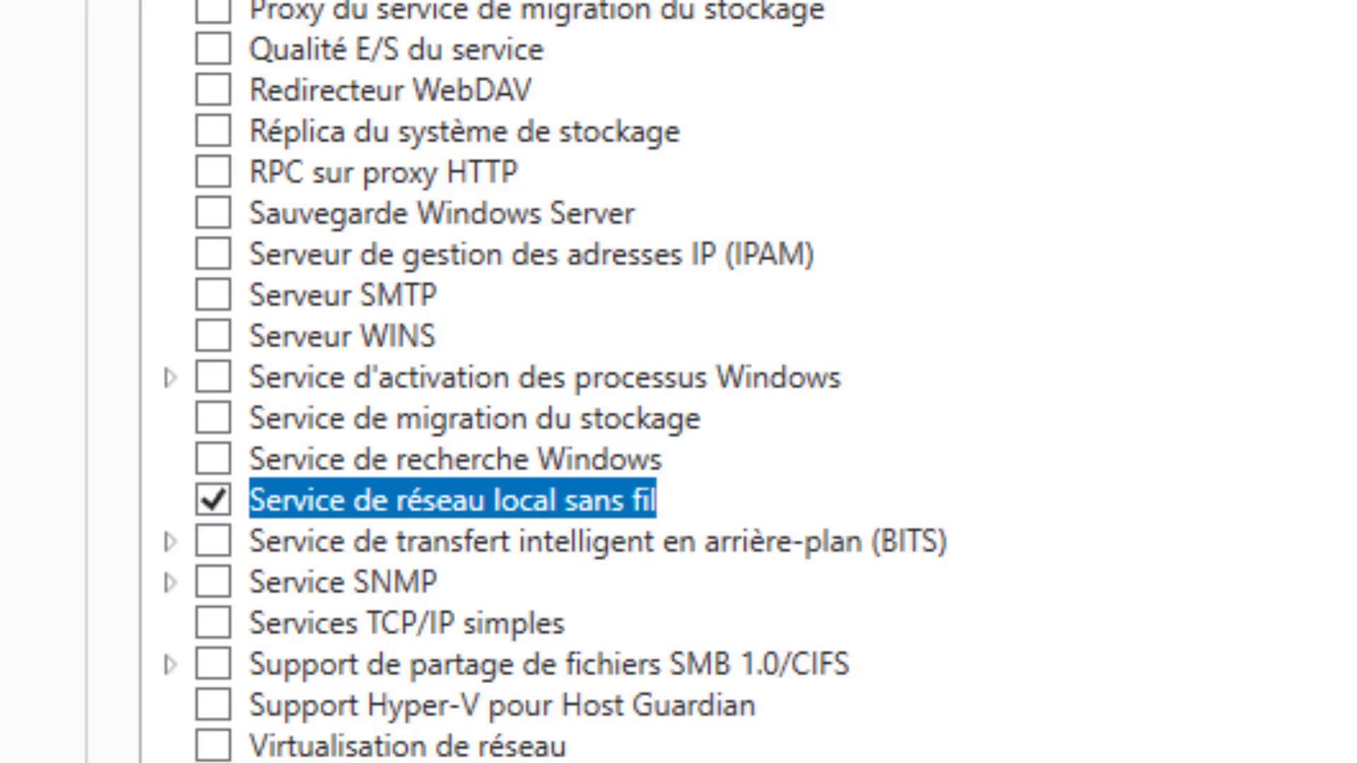
# Step: Install the selected wireless LAN feature, close the wizard and check the installation status in the server notifications
pyautogui.hotkey('alt', 's')
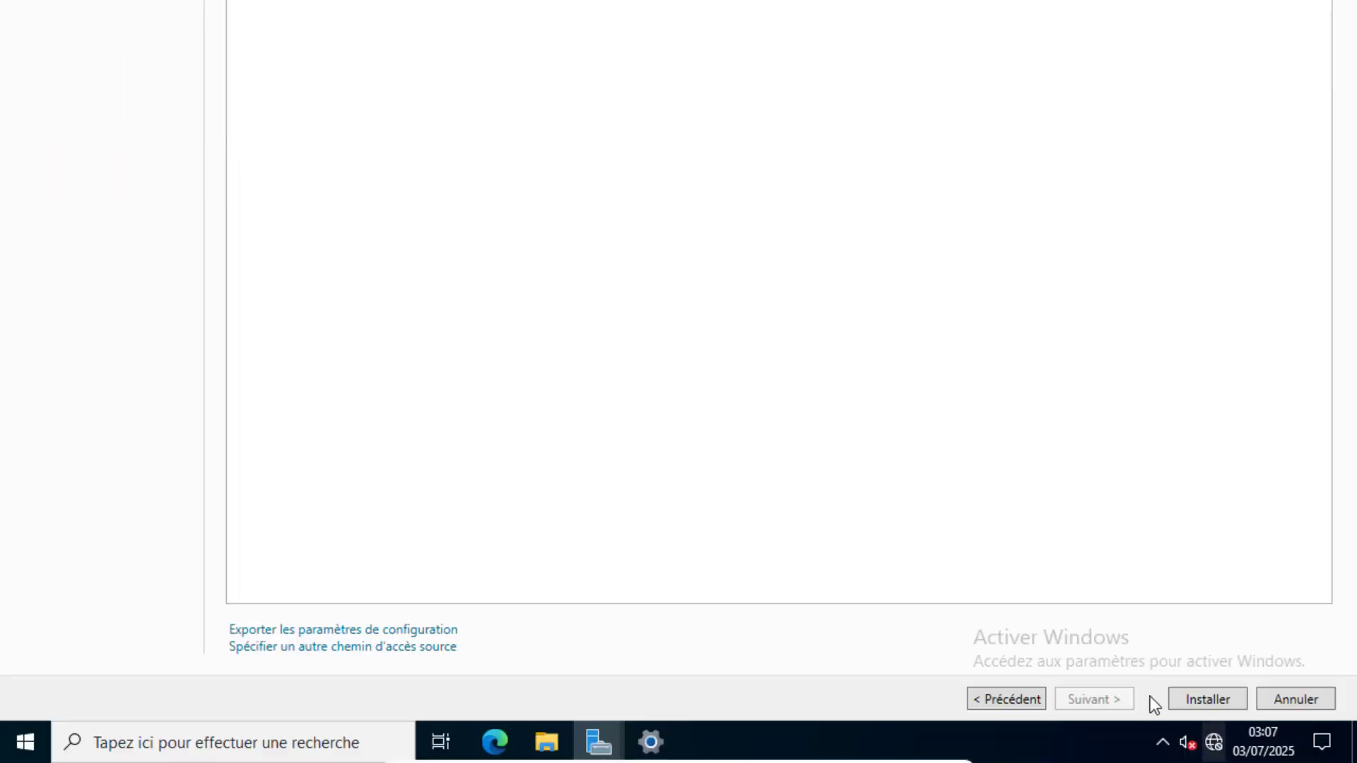
pyautogui.click(1209, 700)
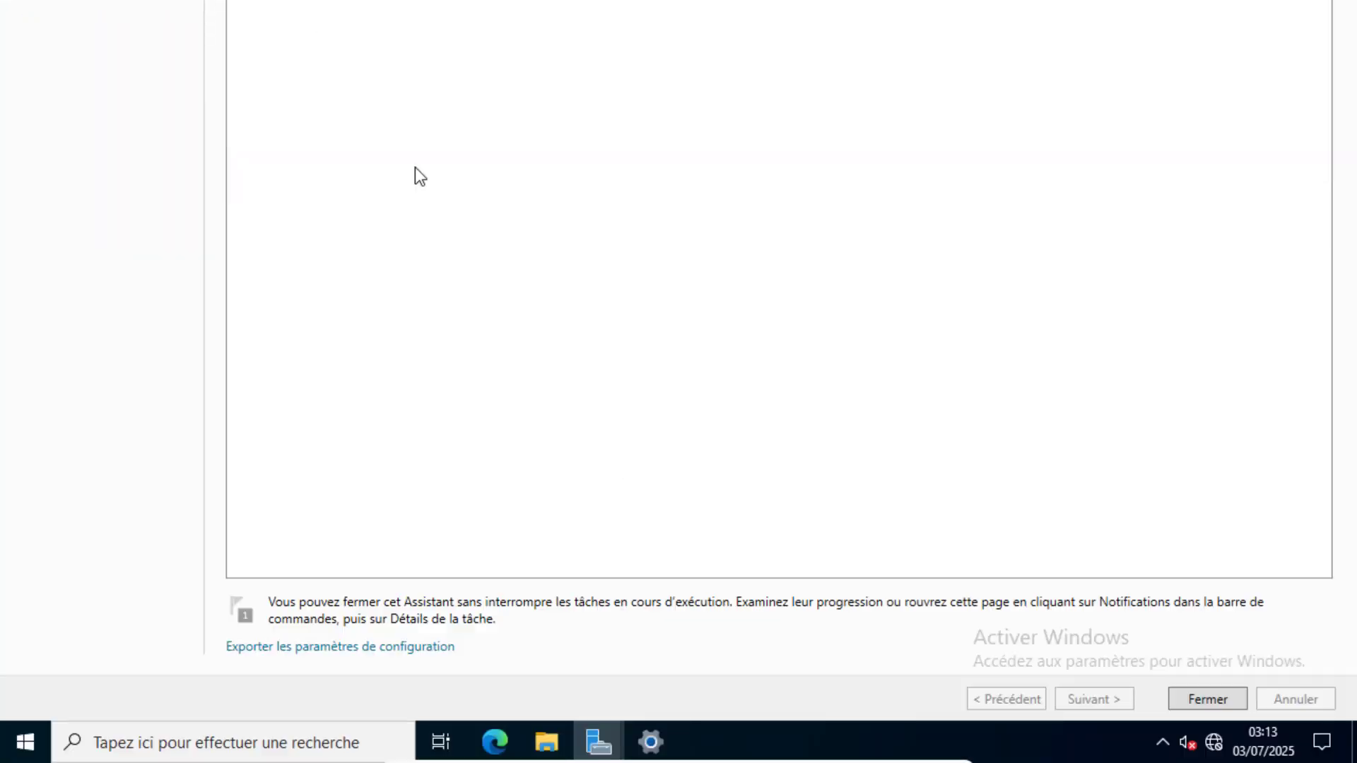
pyautogui.click(1210, 703)
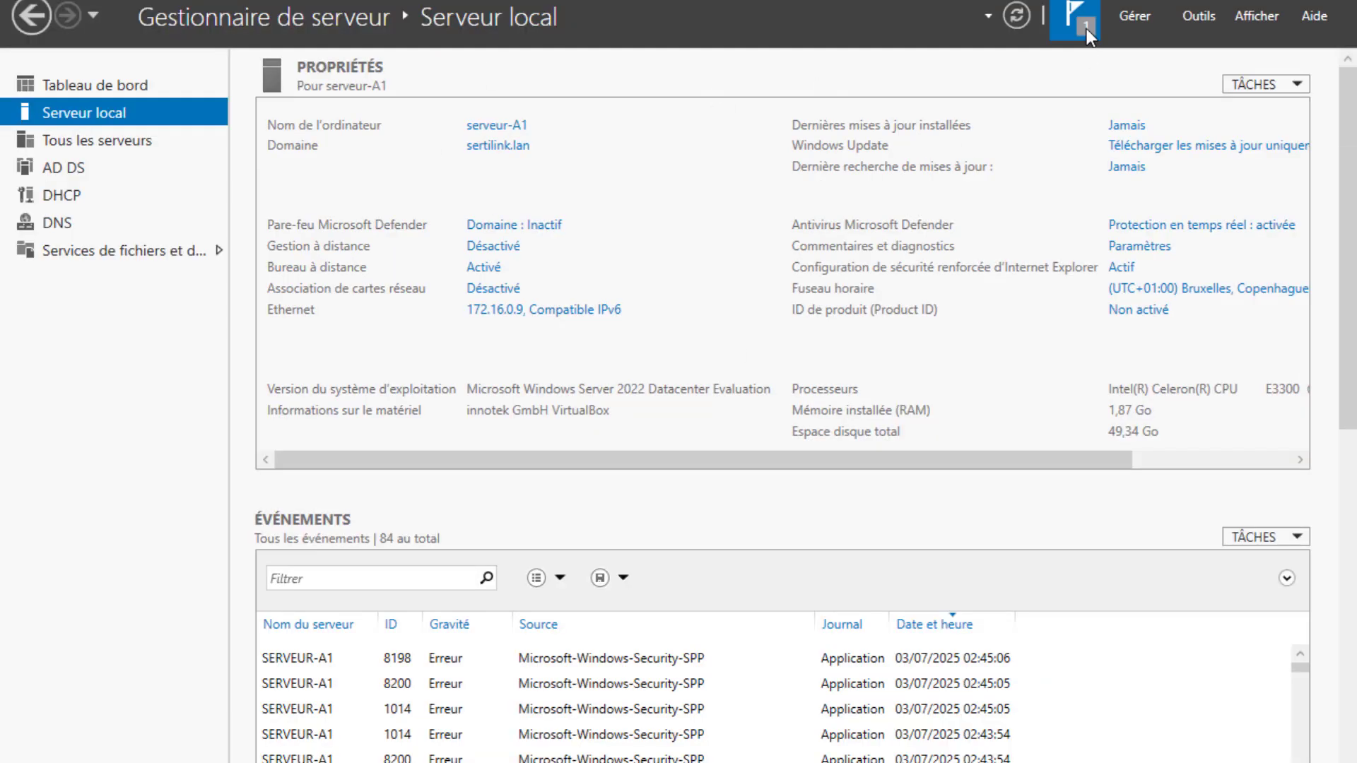
pyautogui.click(1087, 28)
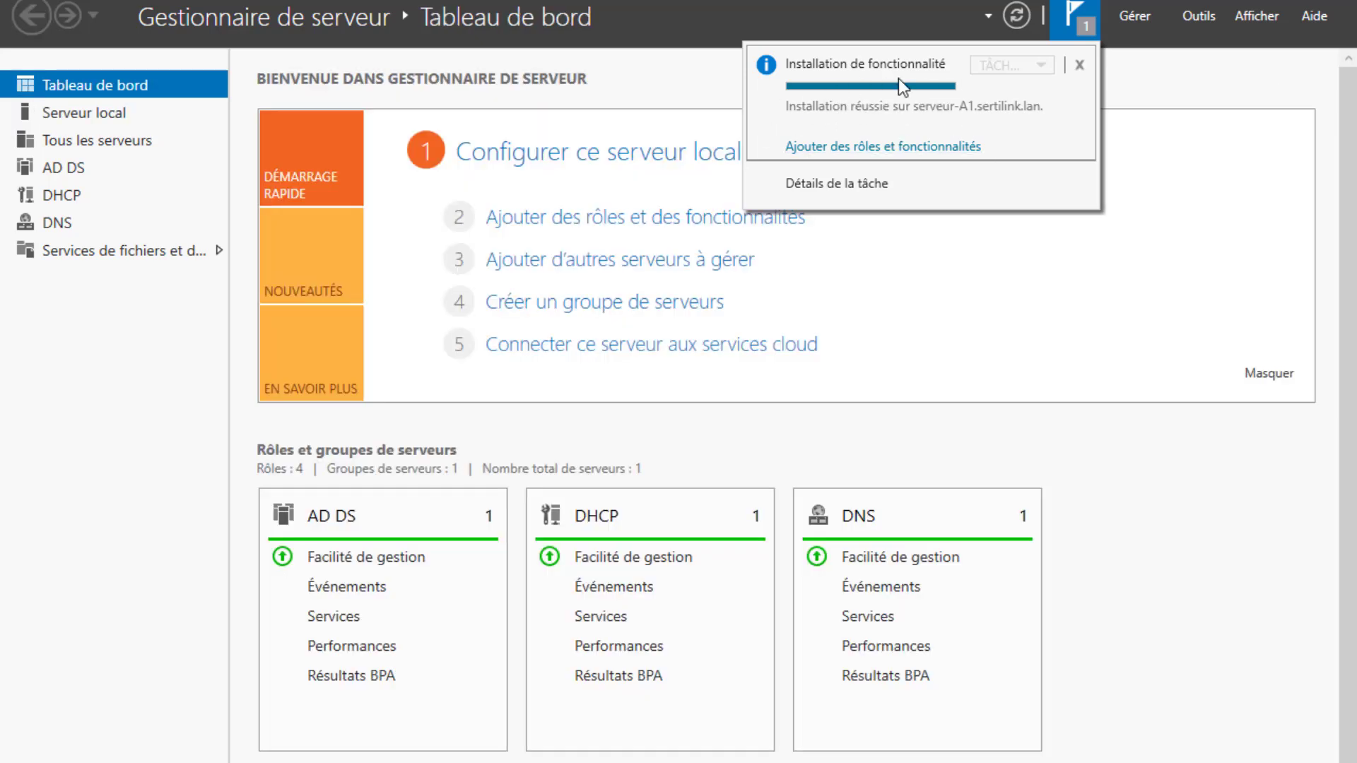
pyautogui.click(1103, 286)
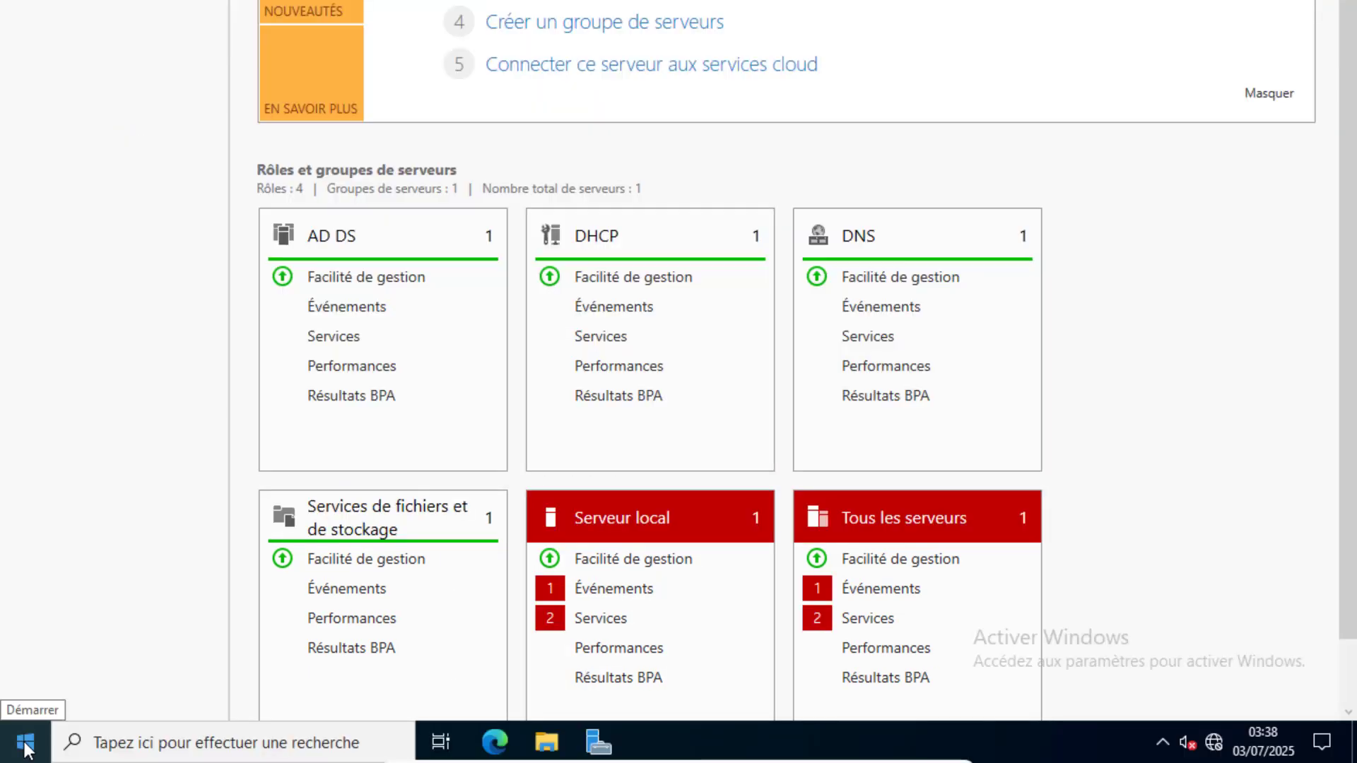
# Step: Restart the server and sign back in to the SERTILINK administrator account with its password
pyautogui.click(27, 749)
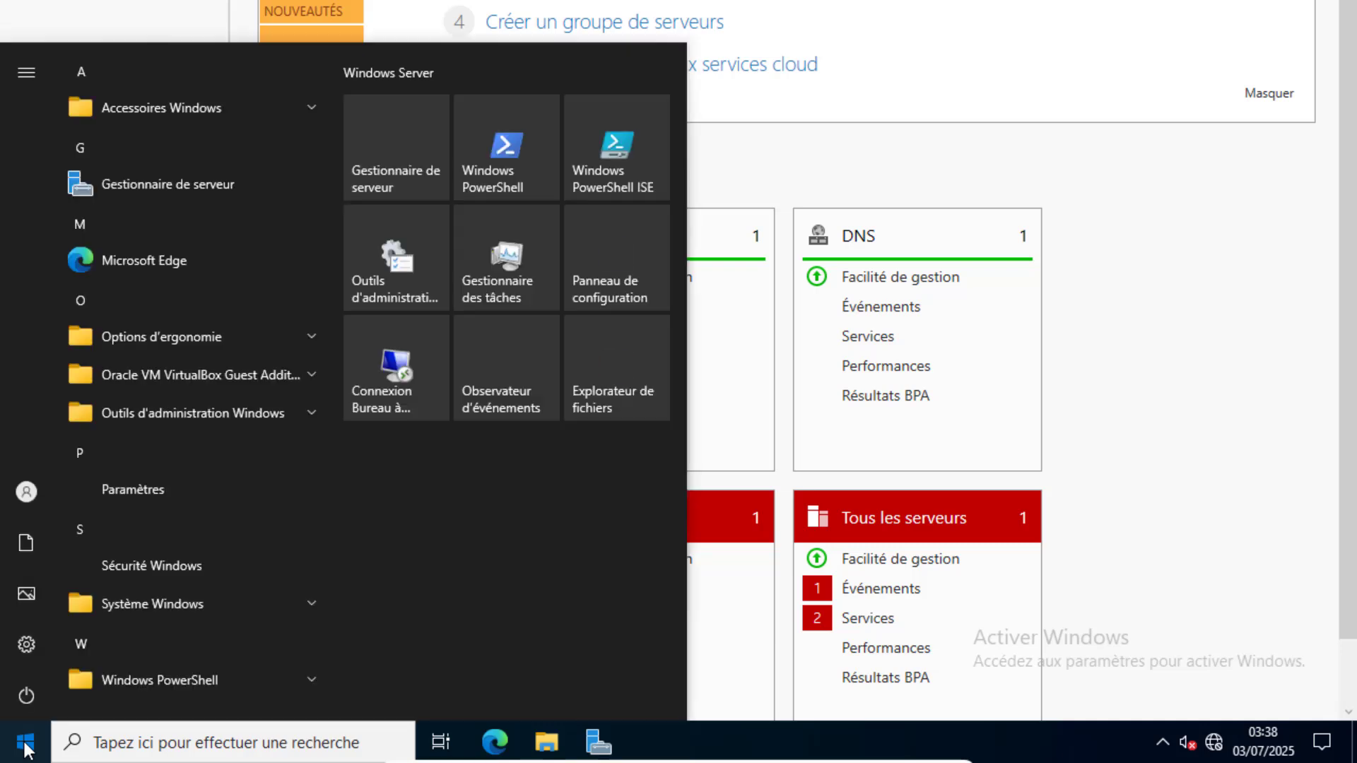
pyautogui.moveTo(28, 694)
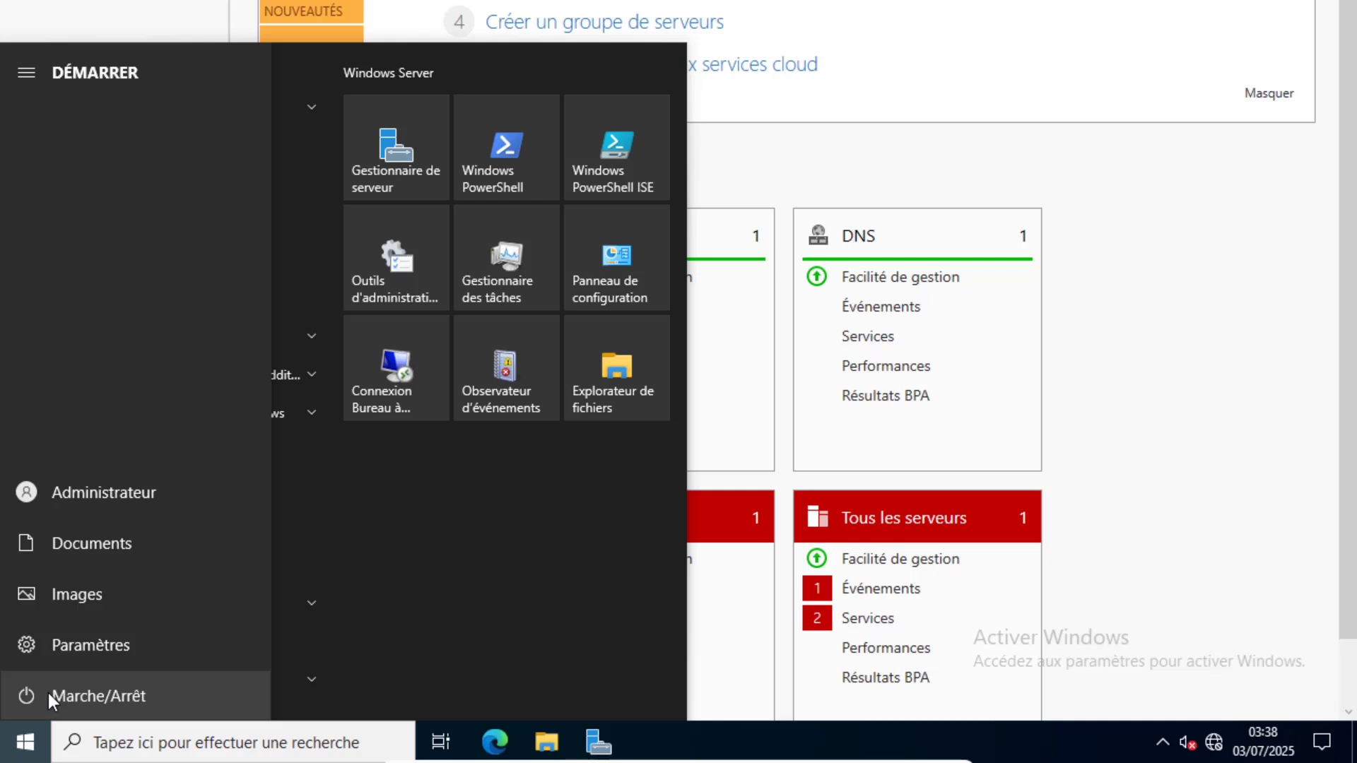
pyautogui.click(71, 695)
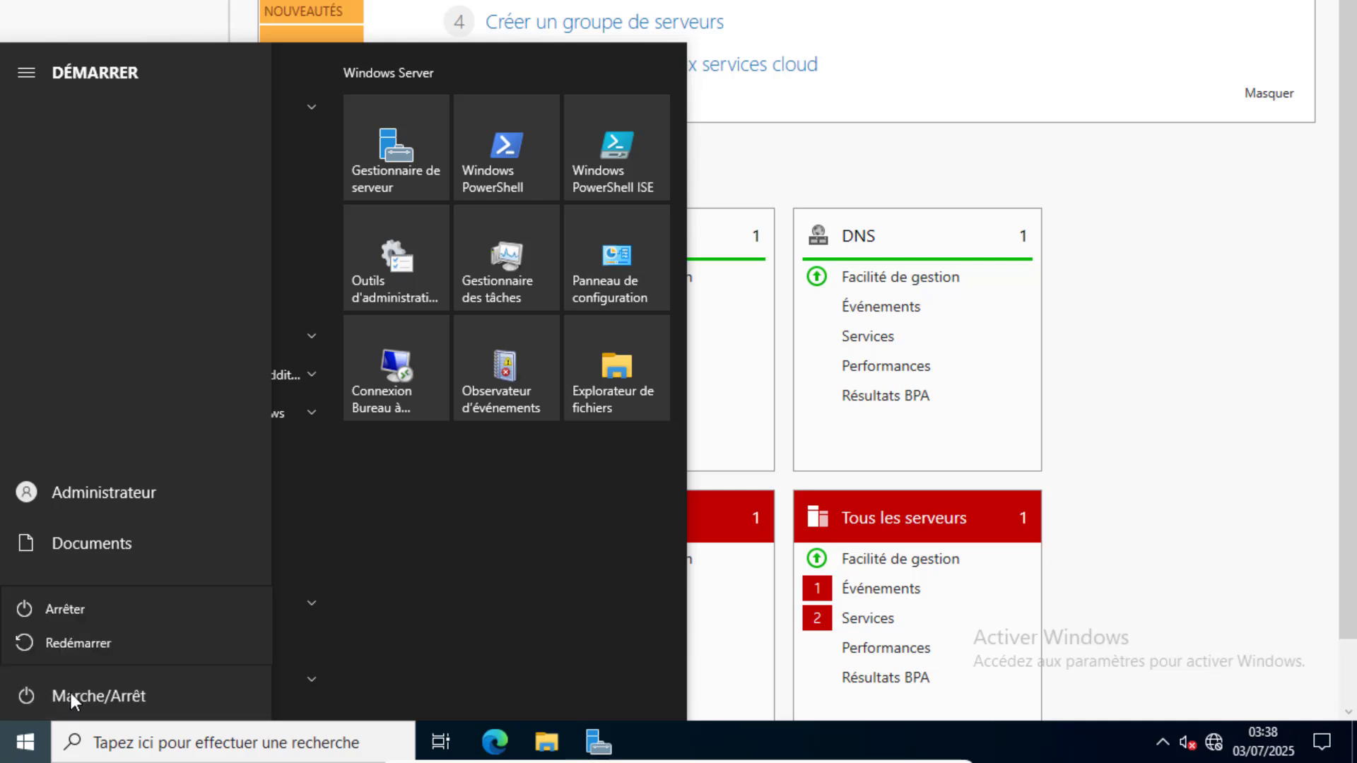
pyautogui.click(82, 641)
pyautogui.click(290, 634)
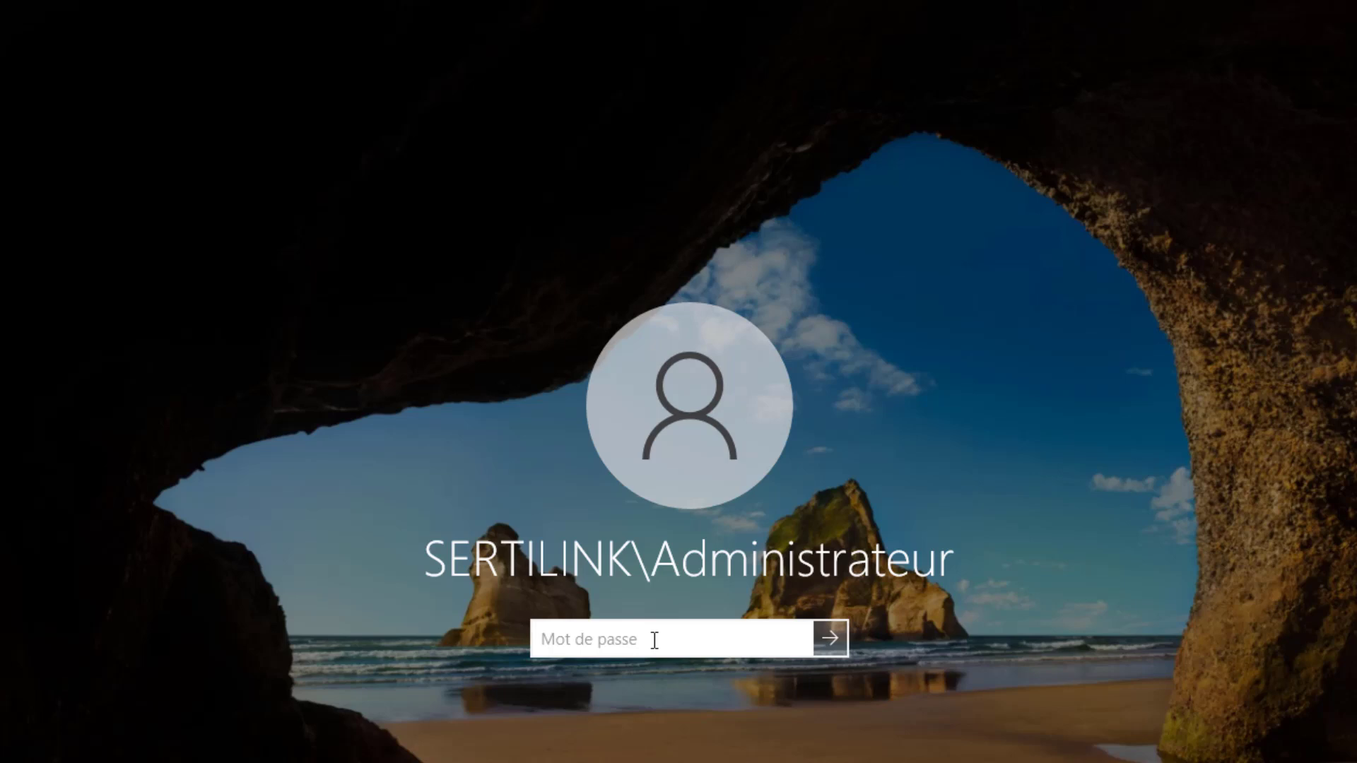
pyautogui.write('*********')
pyautogui.press('Return')
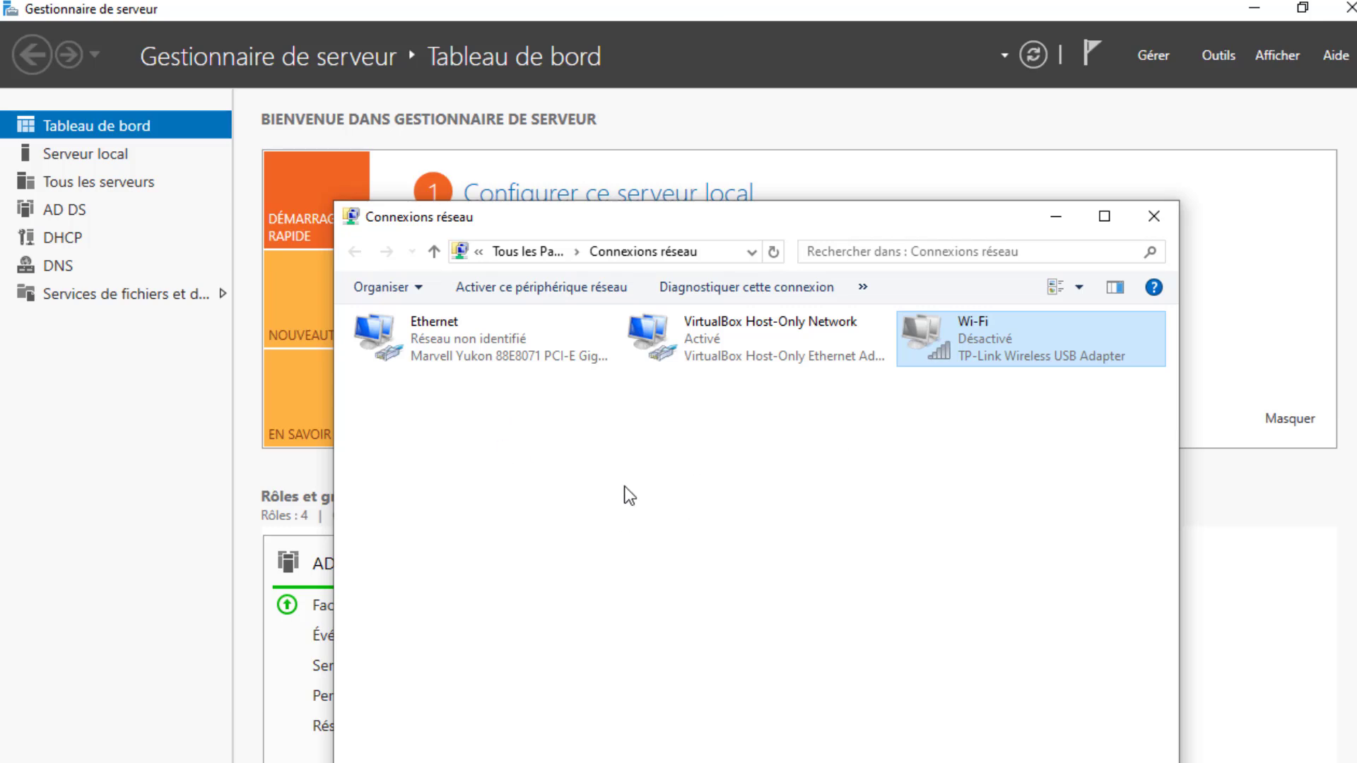
# Step: Enable the TP-Link Wi-Fi adapter and connect it to the open linksys network, minimising the network connections window
pyautogui.rightClick(989, 342)
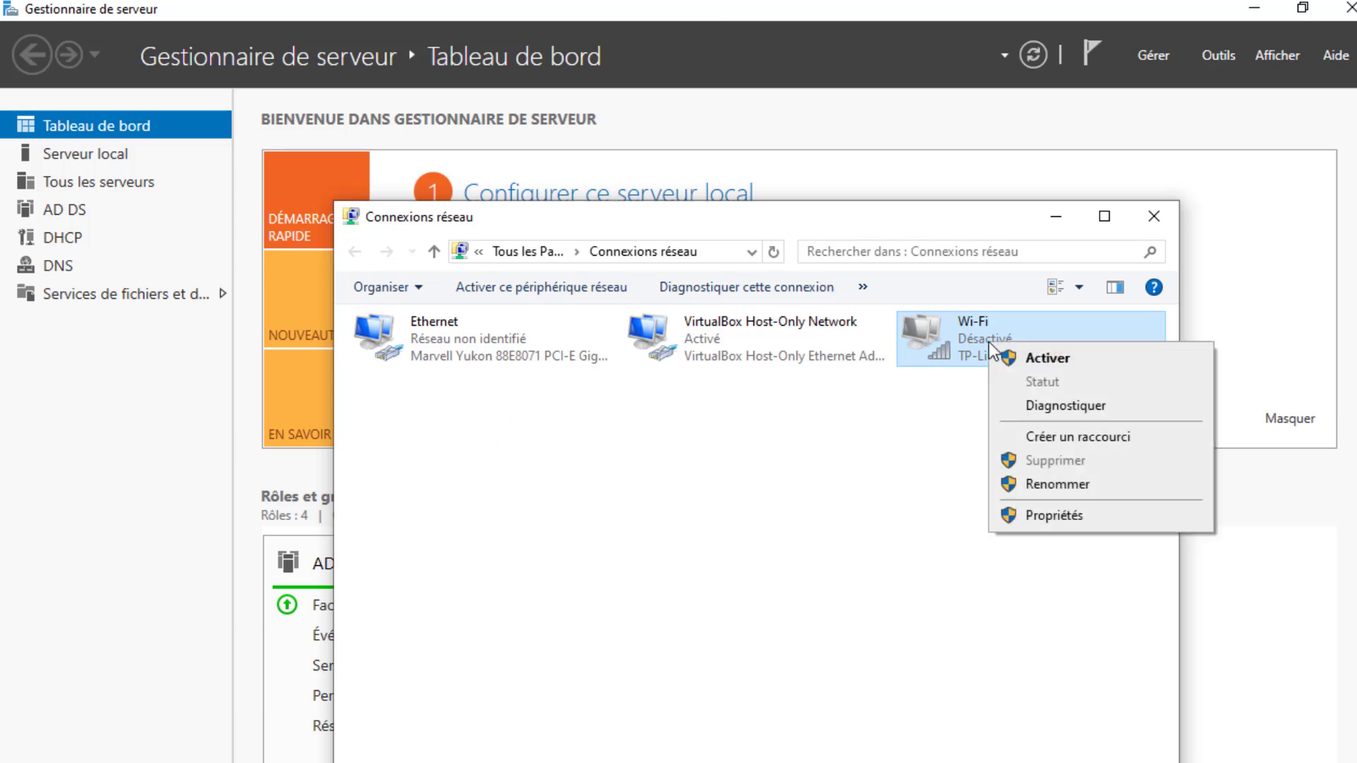
pyautogui.click(1045, 359)
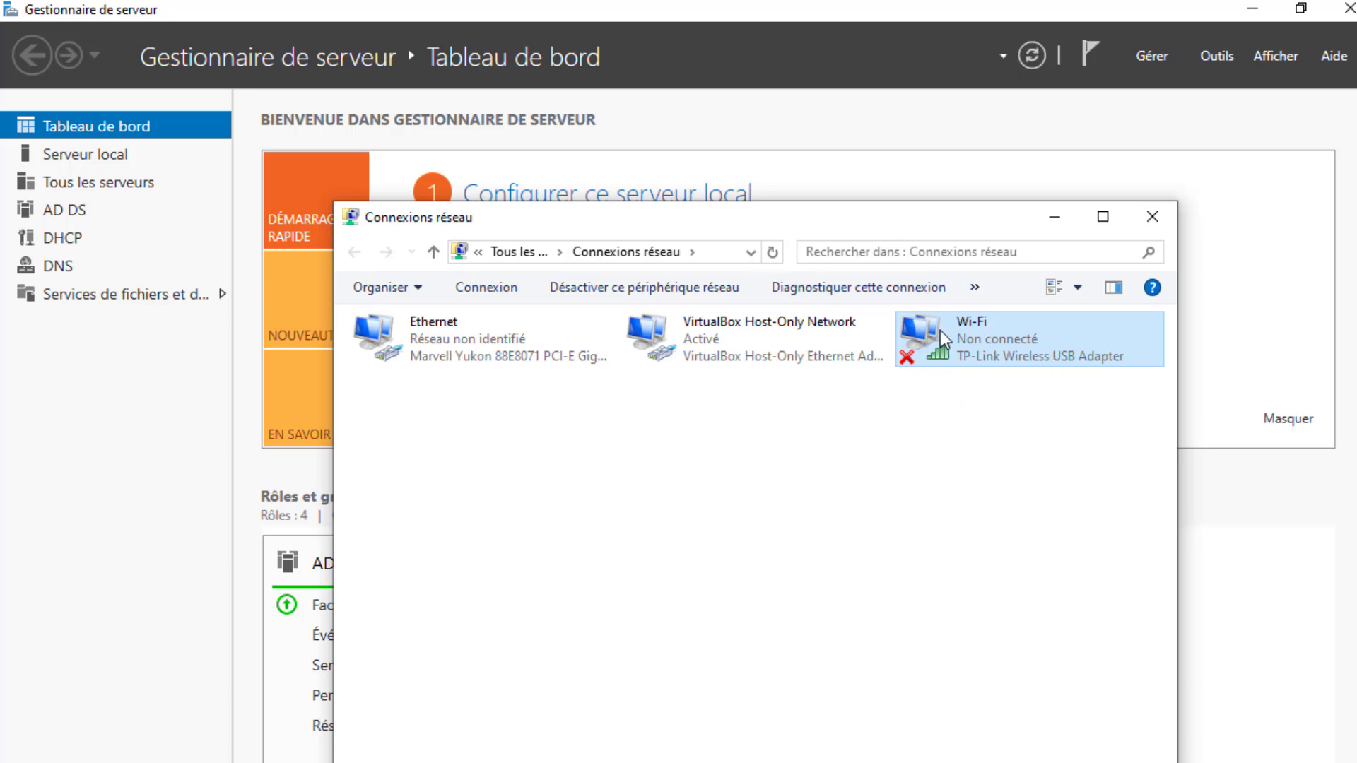
pyautogui.rightClick(973, 352)
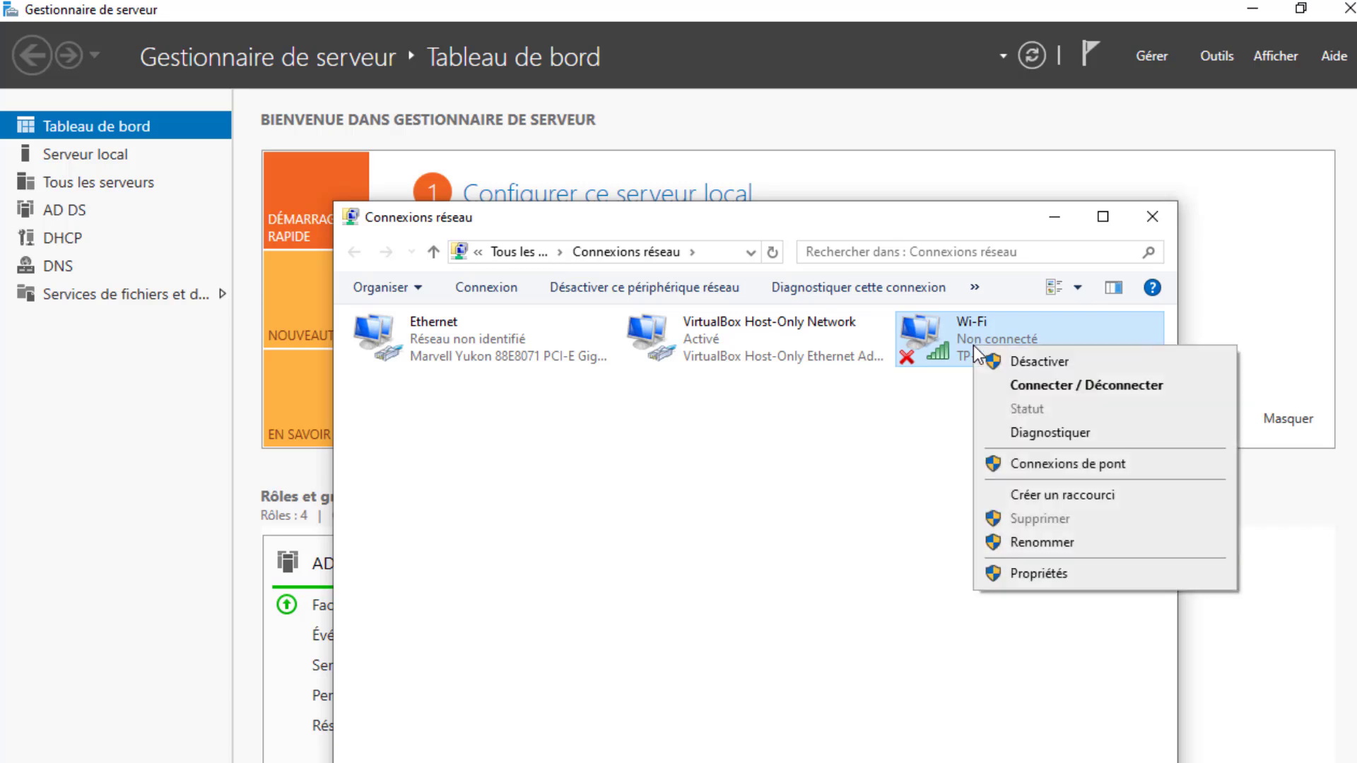
pyautogui.click(1059, 387)
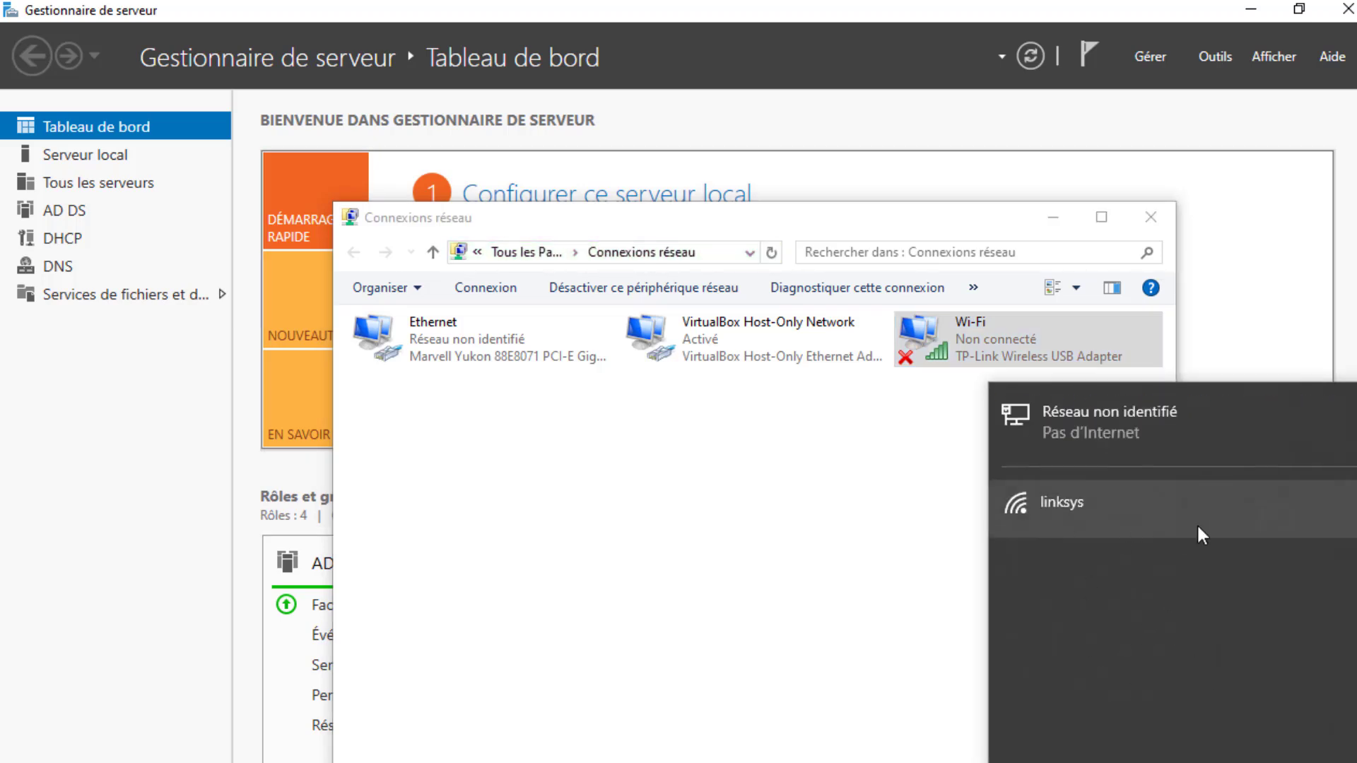
pyautogui.click(1130, 506)
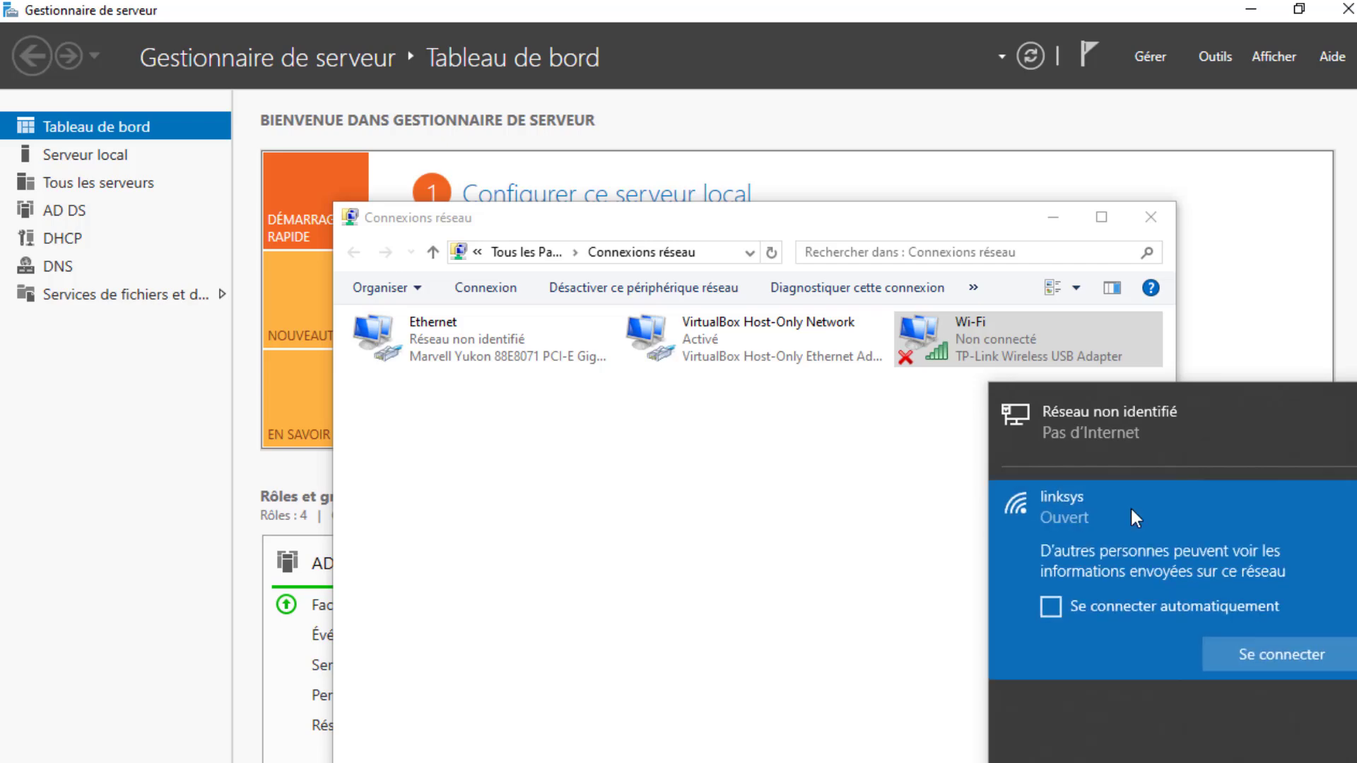
pyautogui.click(1270, 655)
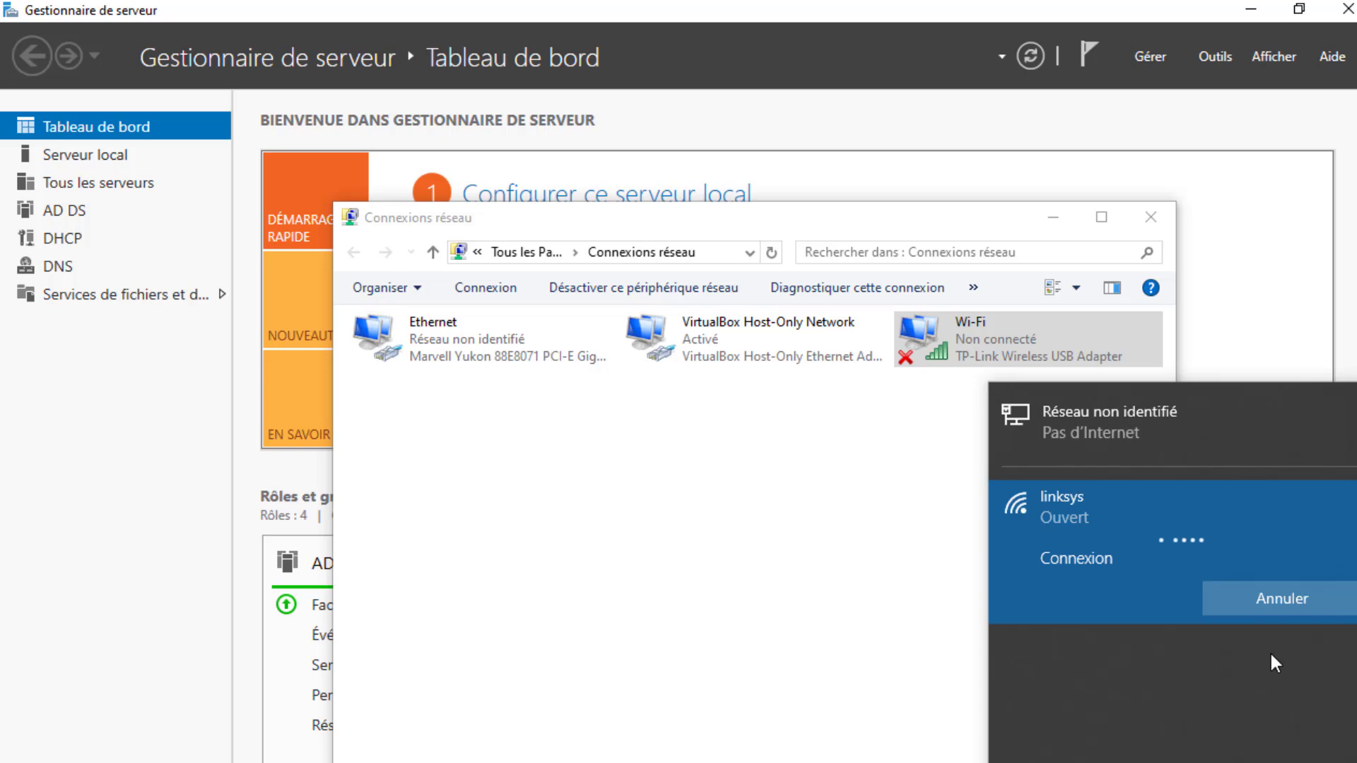
pyautogui.click(916, 590)
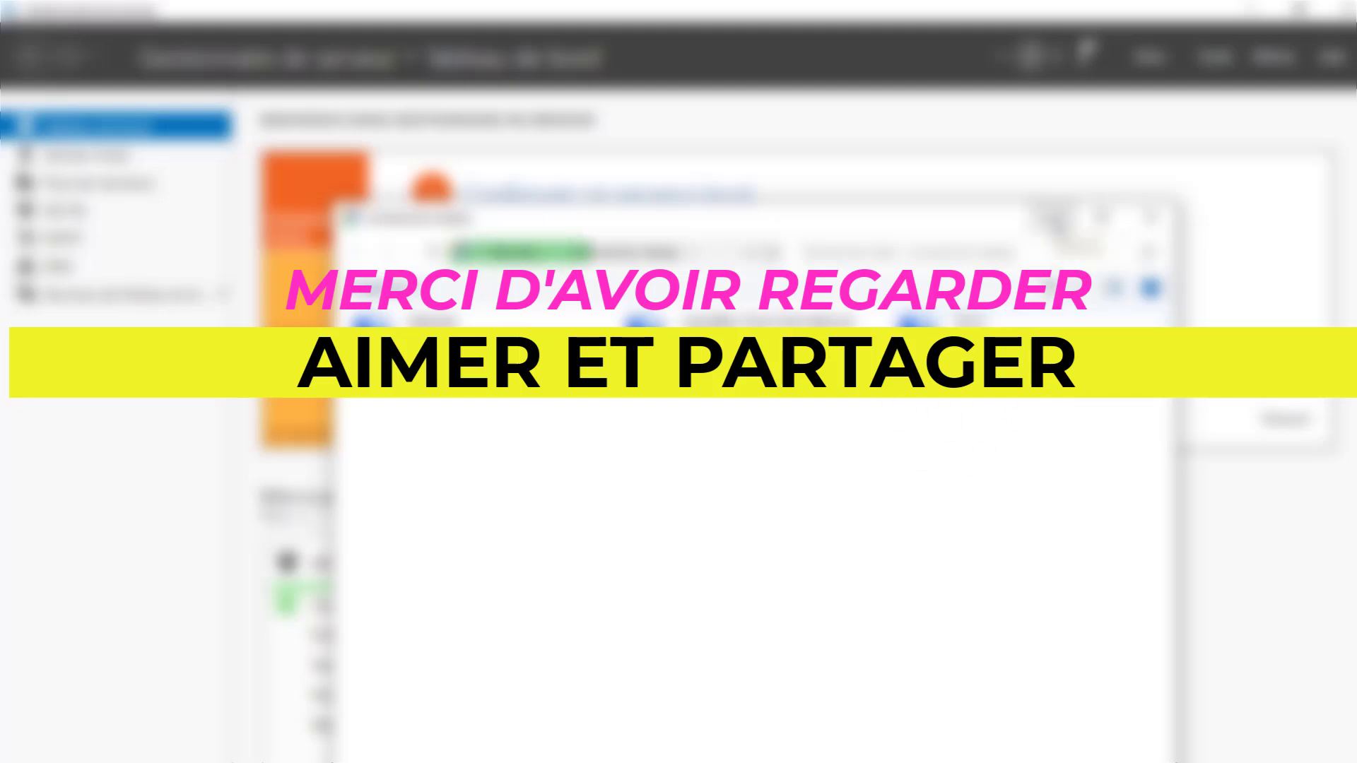
pyautogui.click(1057, 222)
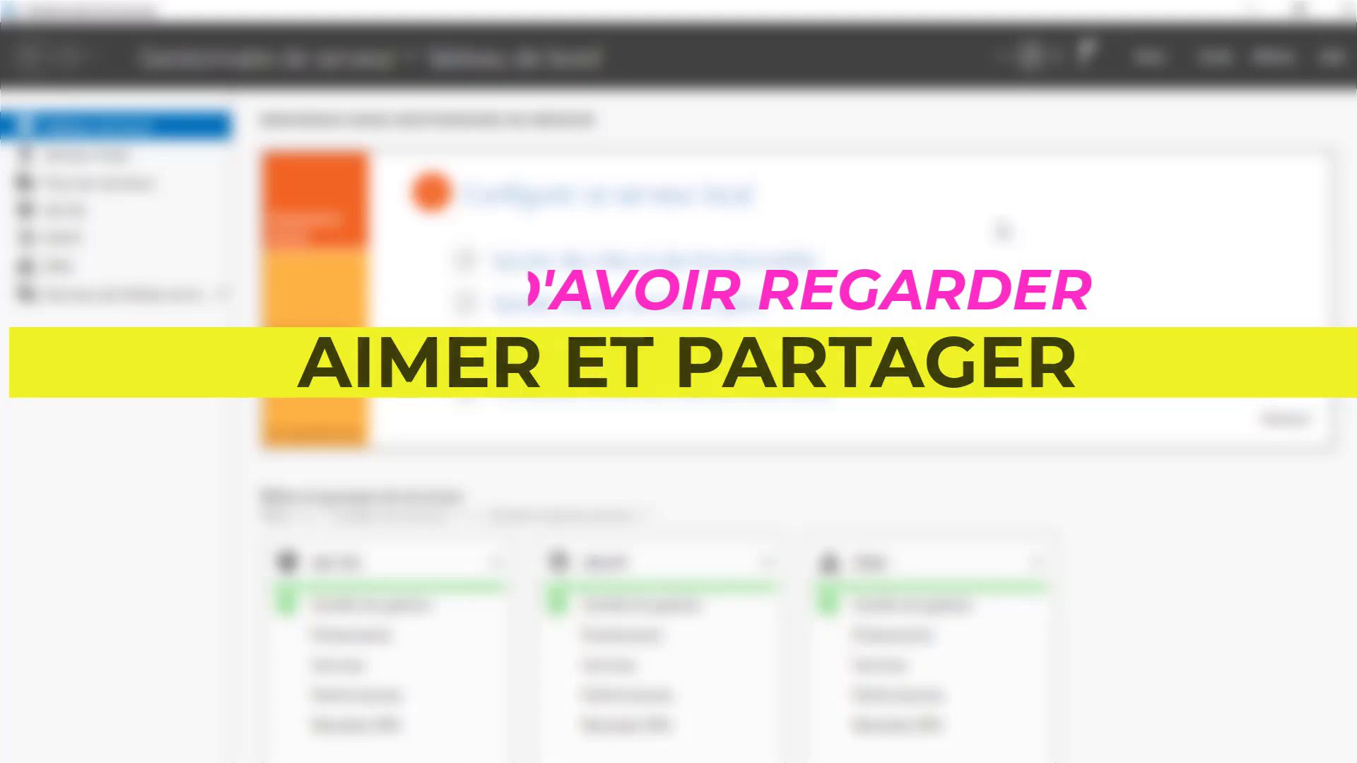